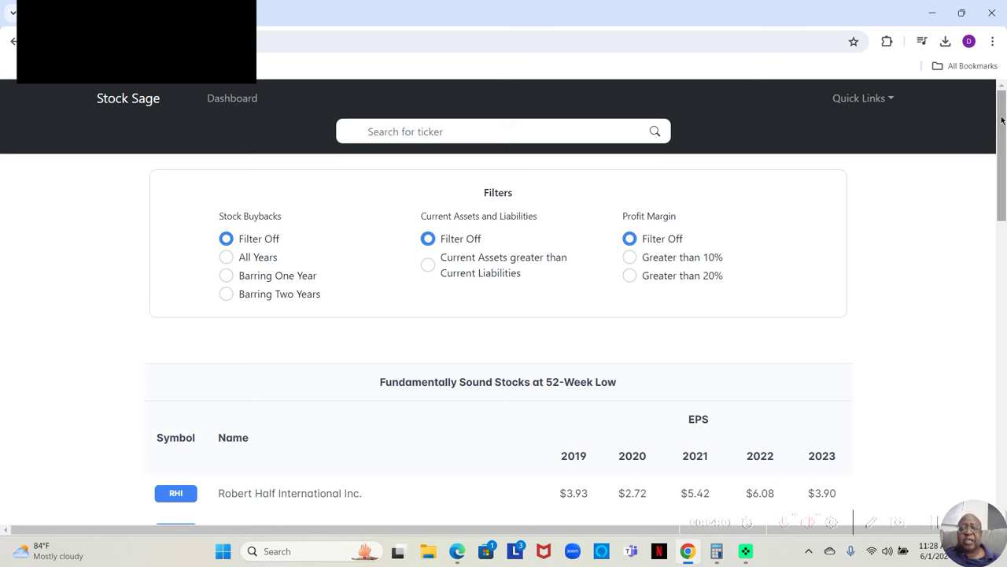
# Step: Filter the fundamentally sound stocks at 52-week low by stock buybacks in all years
pyautogui.scroll(-1, 1002, 119)
pyautogui.scroll(-3, 1001, 120)
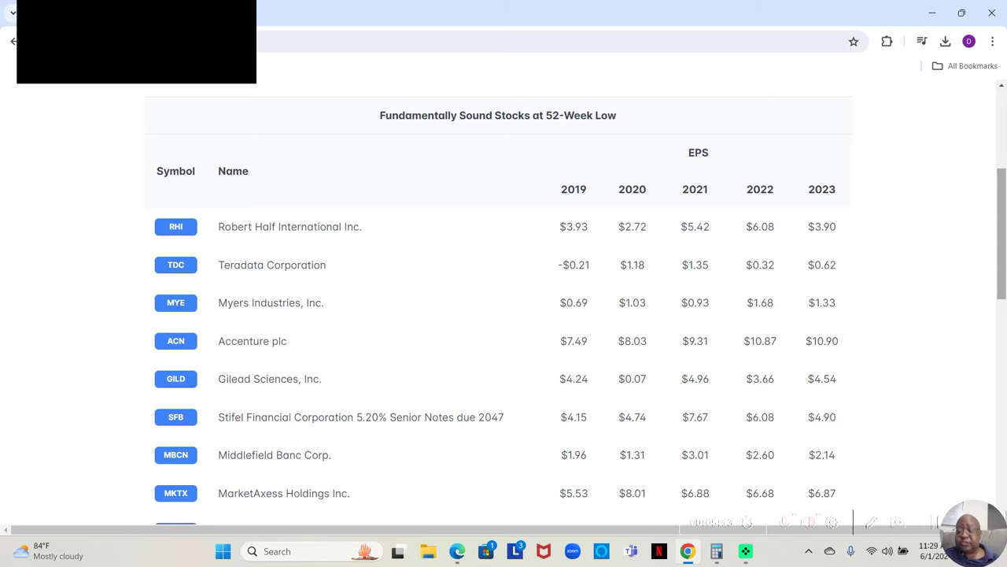
pyautogui.moveTo(1002, 206); pyautogui.dragTo(1002, 228)
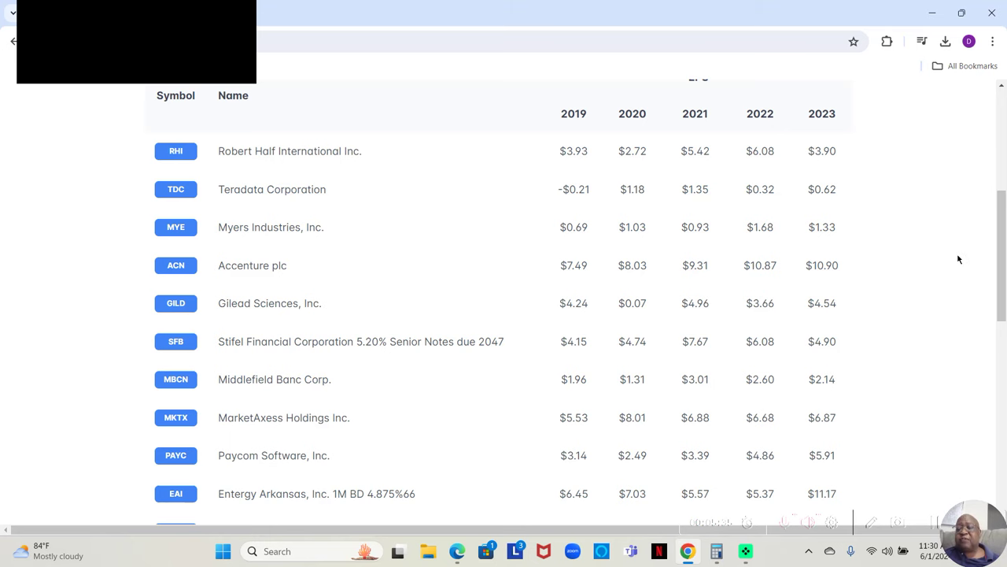
pyautogui.moveTo(1002, 226); pyautogui.dragTo(952, 117)
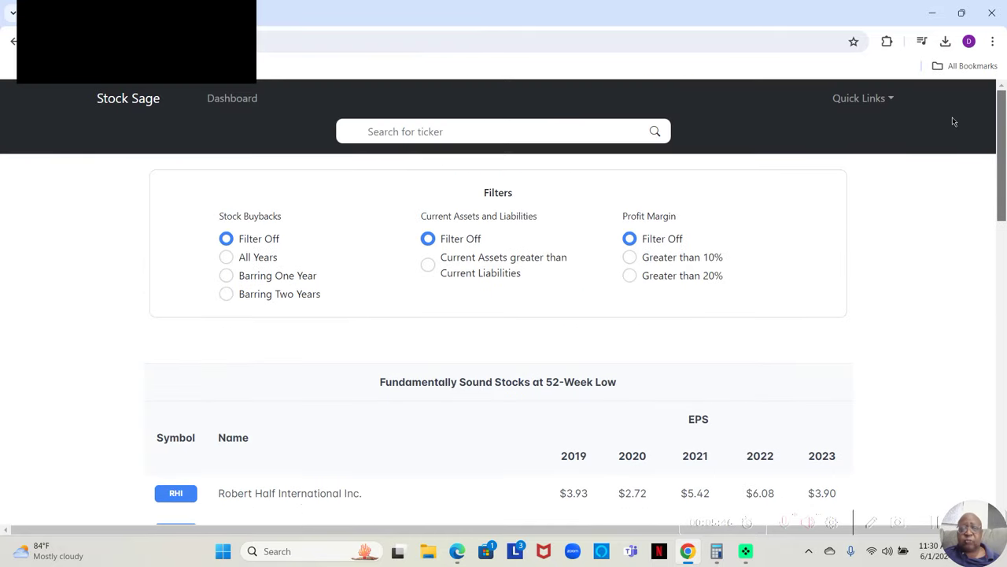
pyautogui.click(226, 258)
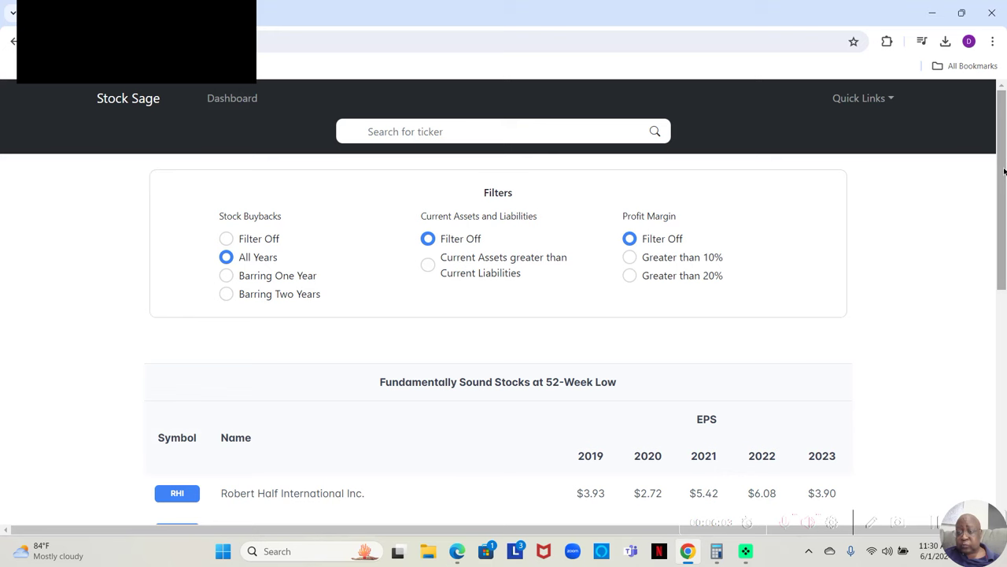
# Step: Review the filtered stocks and restrict the list to companies with current assets greater than current liabilities
pyautogui.scroll(-3, 1004, 172)
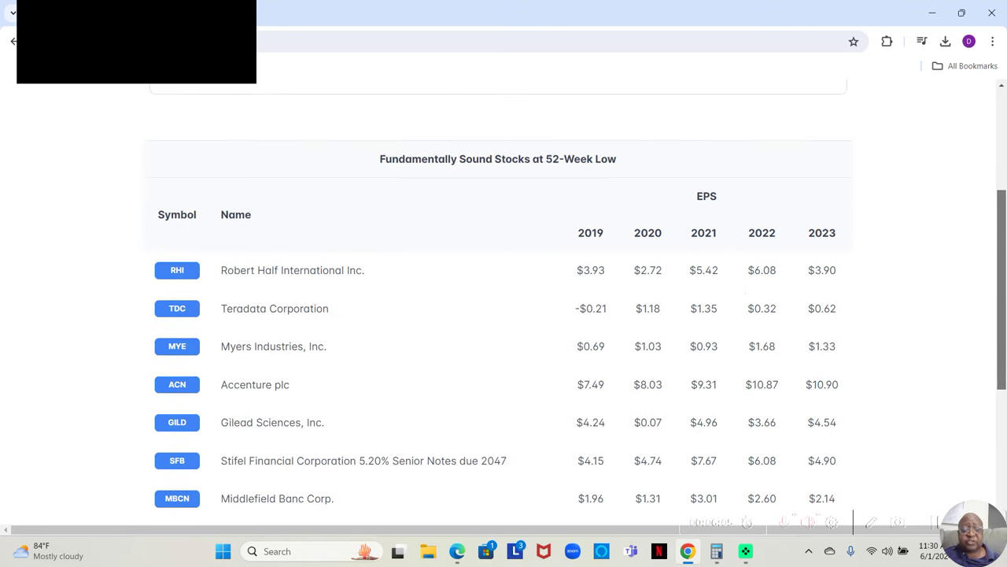
pyautogui.scroll(-4, 1004, 171)
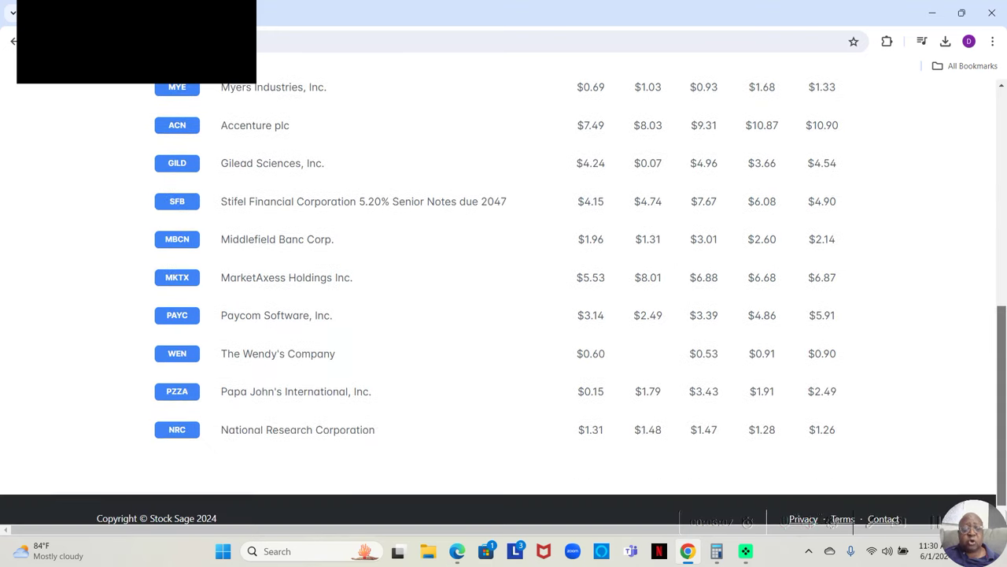
pyautogui.scroll(-1, 581, 304)
pyautogui.scroll(5, 948, 205)
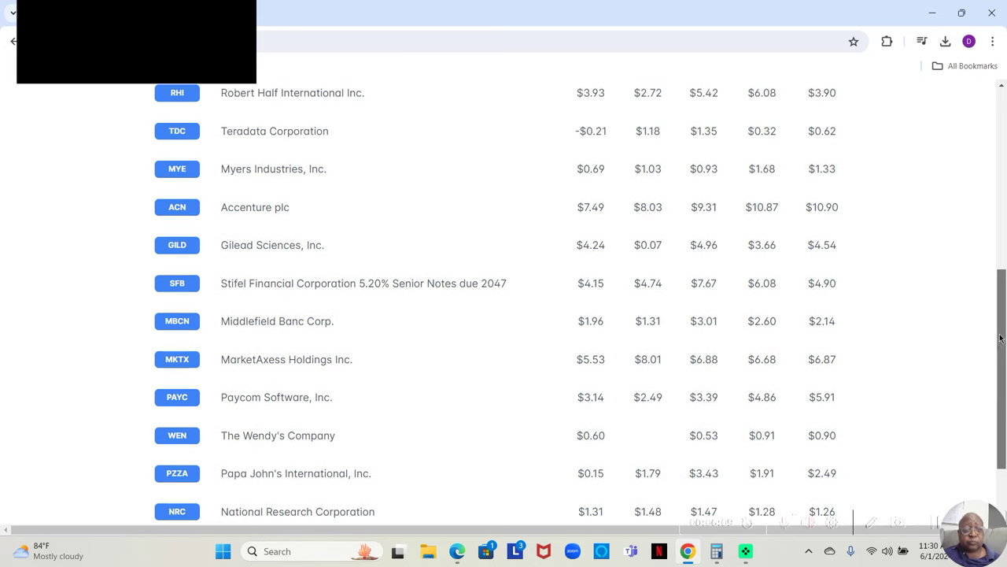
pyautogui.scroll(2, 947, 206)
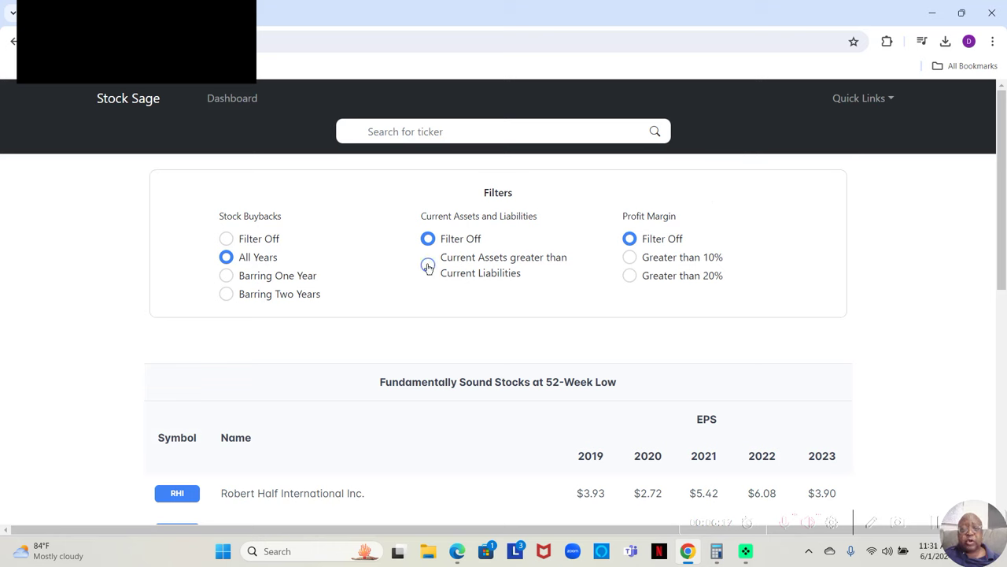
pyautogui.click(427, 266)
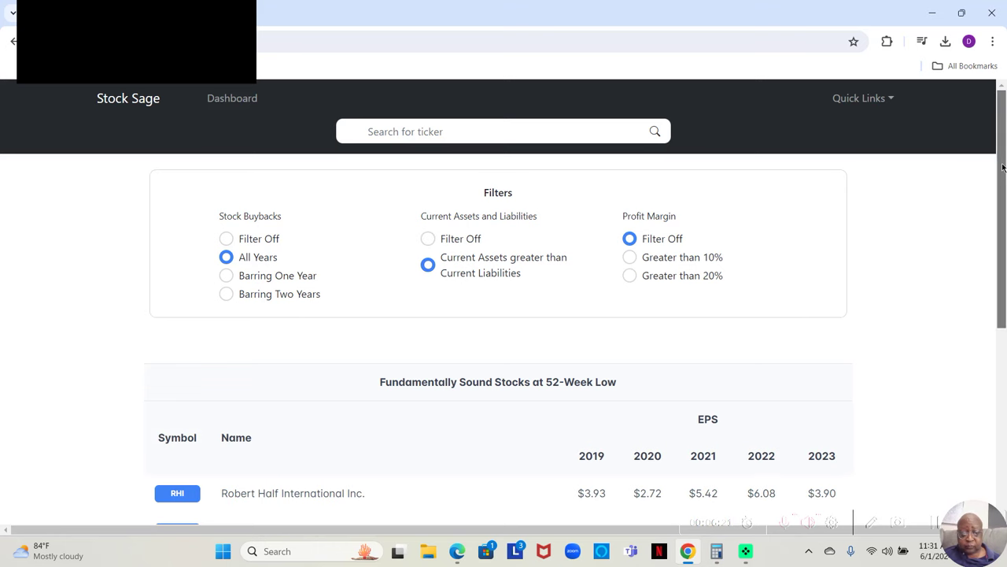
# Step: Try the profit margin filter at greater than 20%, and settle on greater than 10%
pyautogui.moveTo(1003, 167); pyautogui.dragTo(1003, 312)
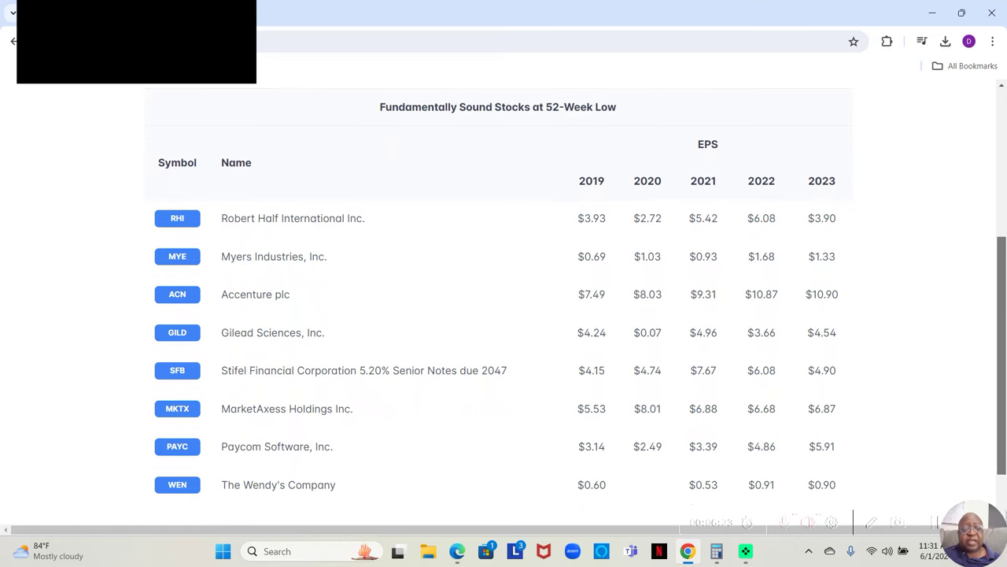
pyautogui.moveTo(1003, 312); pyautogui.dragTo(918, 116)
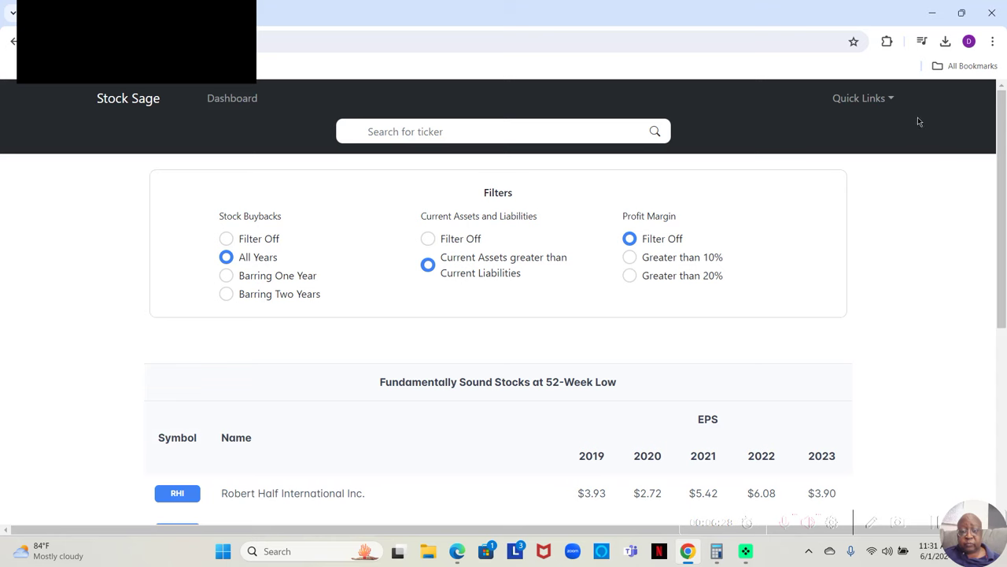
pyautogui.click(630, 280)
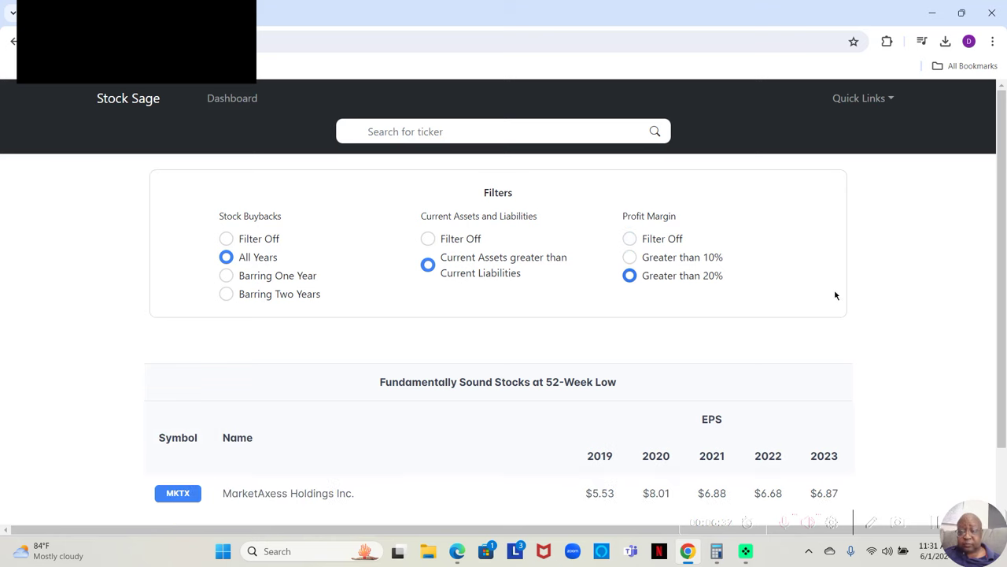
pyautogui.scroll(-1, 1004, 199)
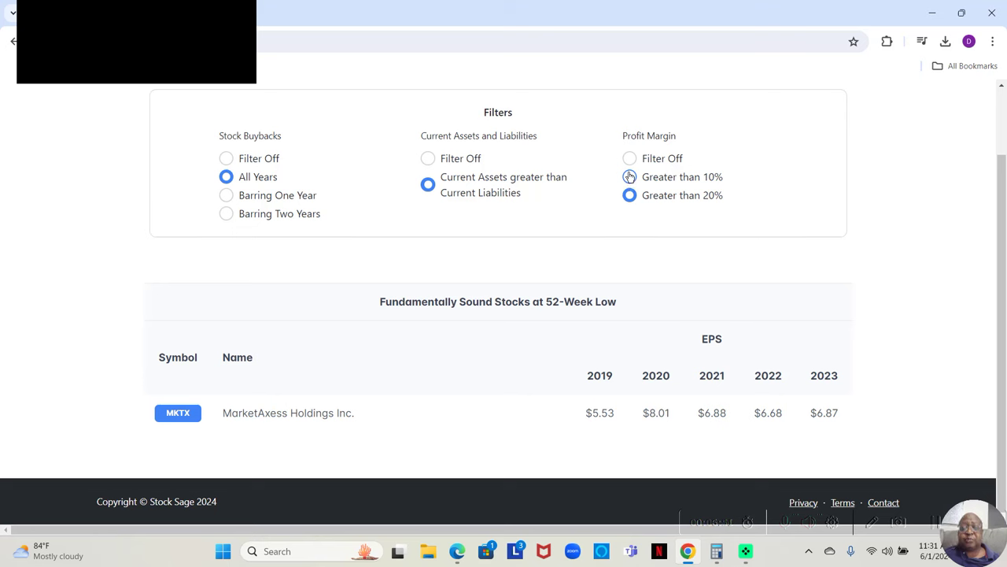
pyautogui.click(629, 176)
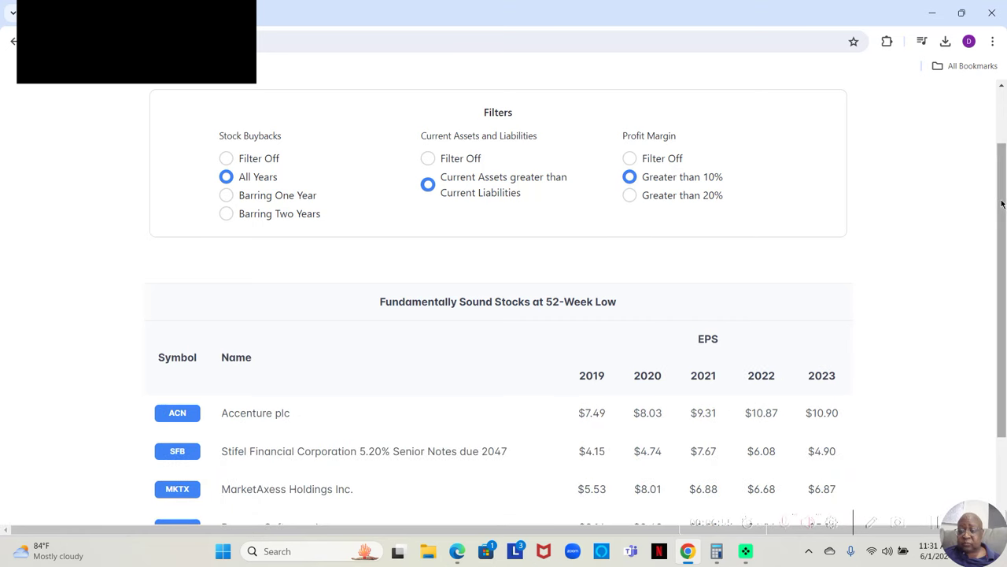
# Step: Check the remaining stocks and change the stock buybacks filter to Barring Two Years
pyautogui.moveTo(1002, 203); pyautogui.dragTo(1002, 251)
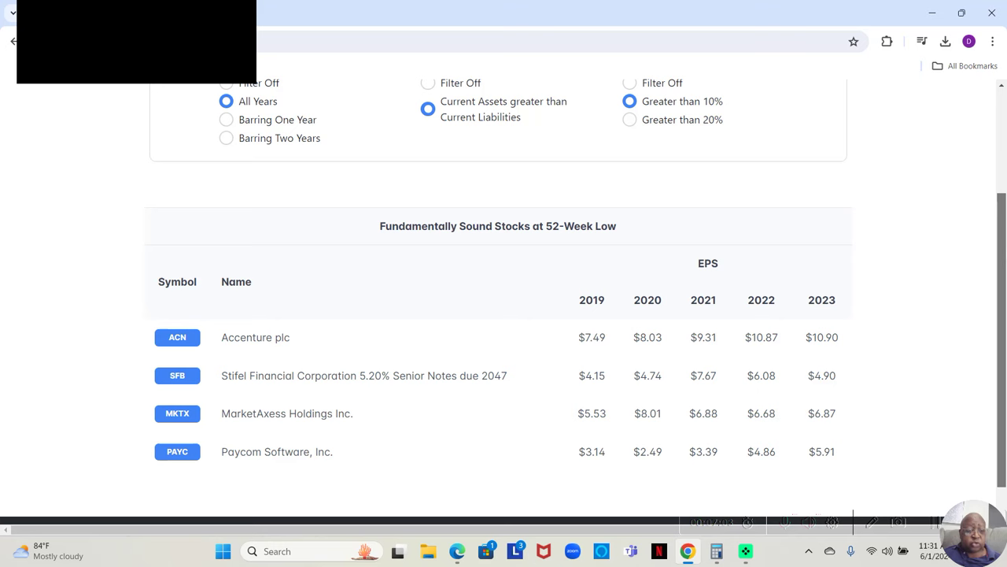
pyautogui.scroll(3, 989, 143)
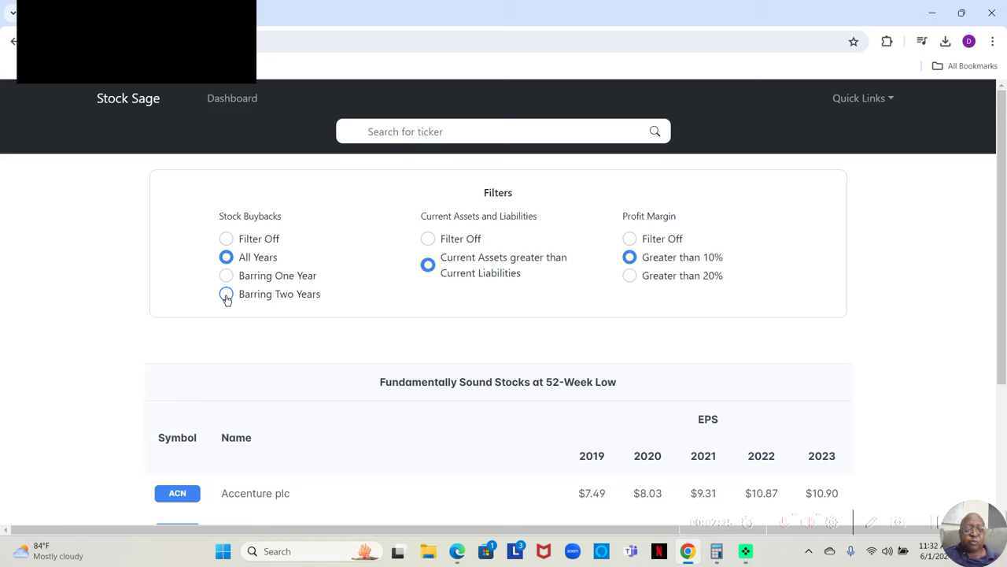
pyautogui.click(226, 296)
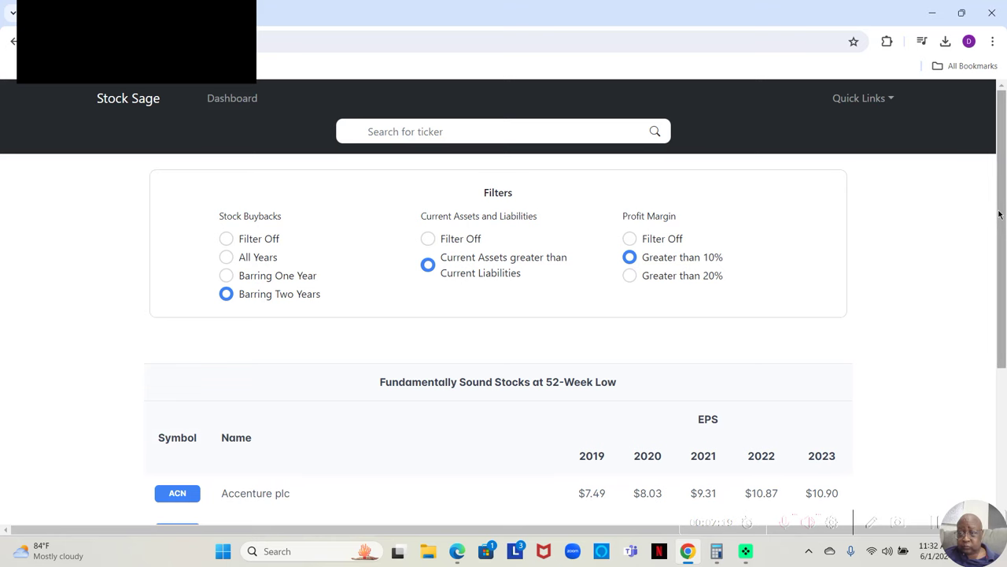
# Step: Open the DLO stock from the filtered list and examine its EPS, 52-week prices, PE ratios and current price data
pyautogui.moveTo(1000, 214); pyautogui.dragTo(1000, 318)
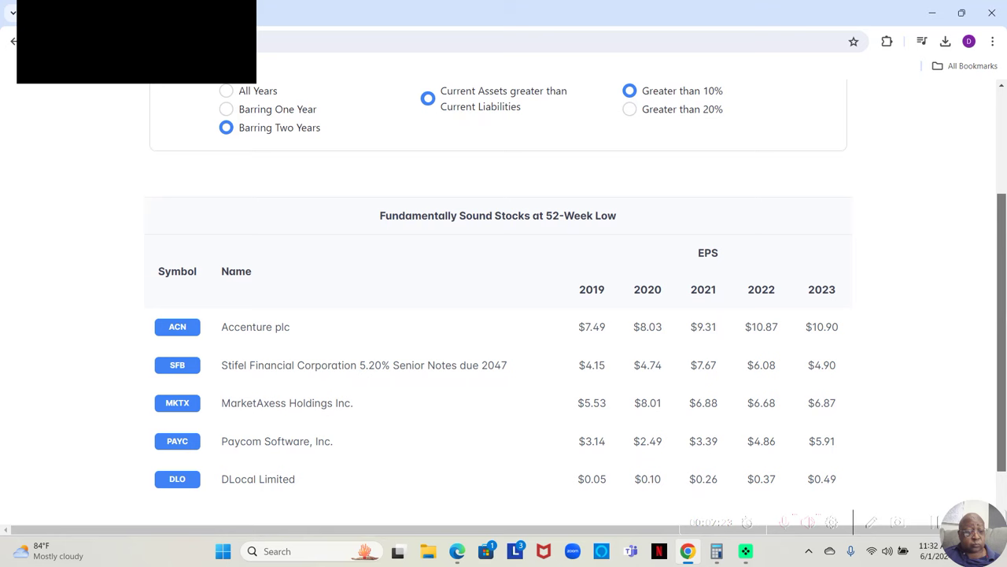
pyautogui.click(166, 481)
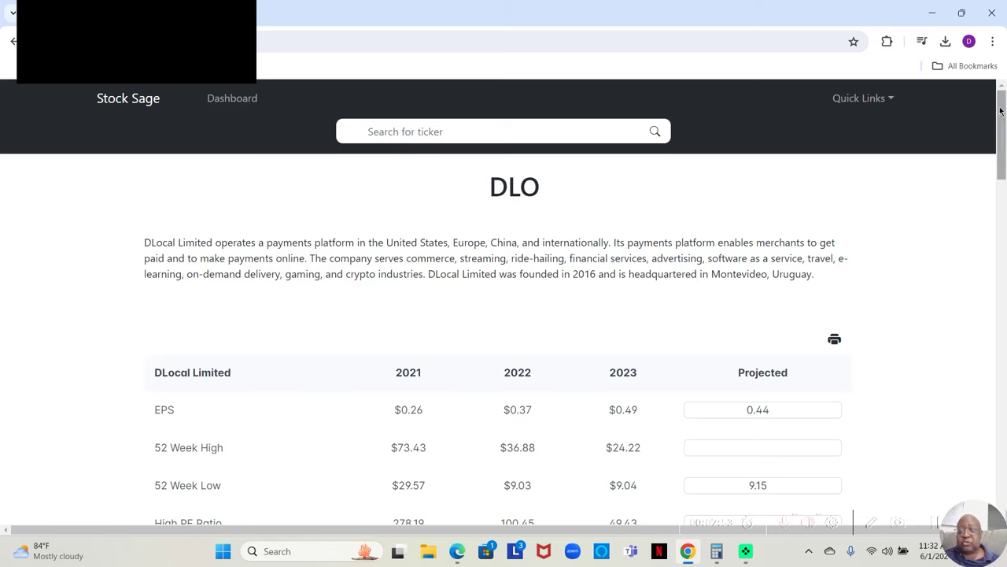
pyautogui.click(1002, 116)
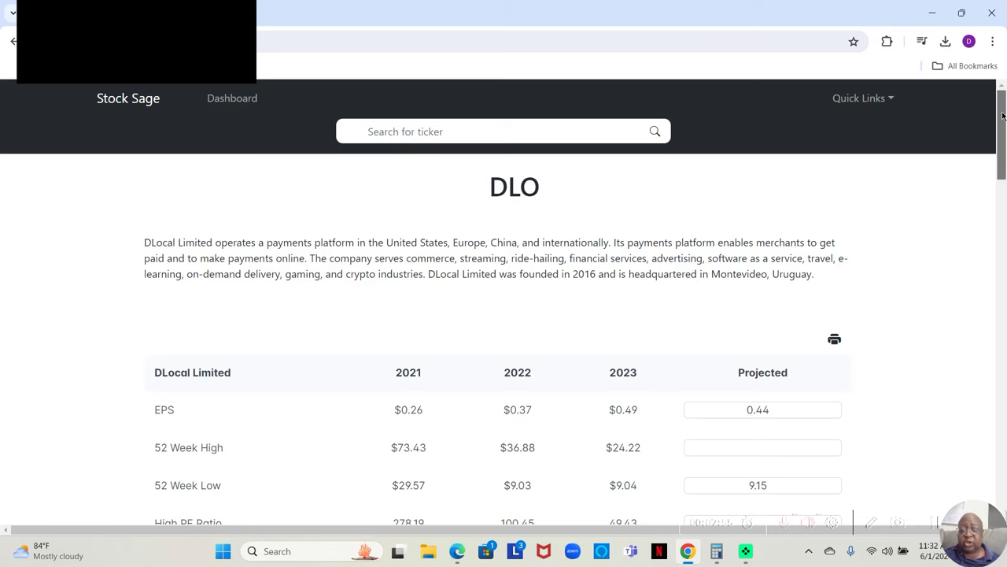
pyautogui.moveTo(1003, 116); pyautogui.dragTo(1003, 136)
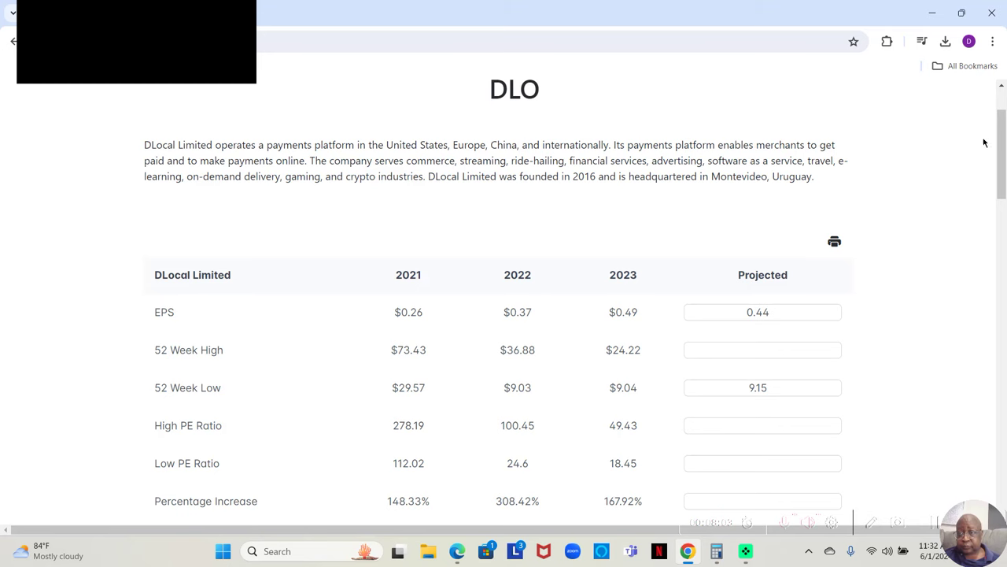
pyautogui.moveTo(1005, 128); pyautogui.dragTo(1004, 161)
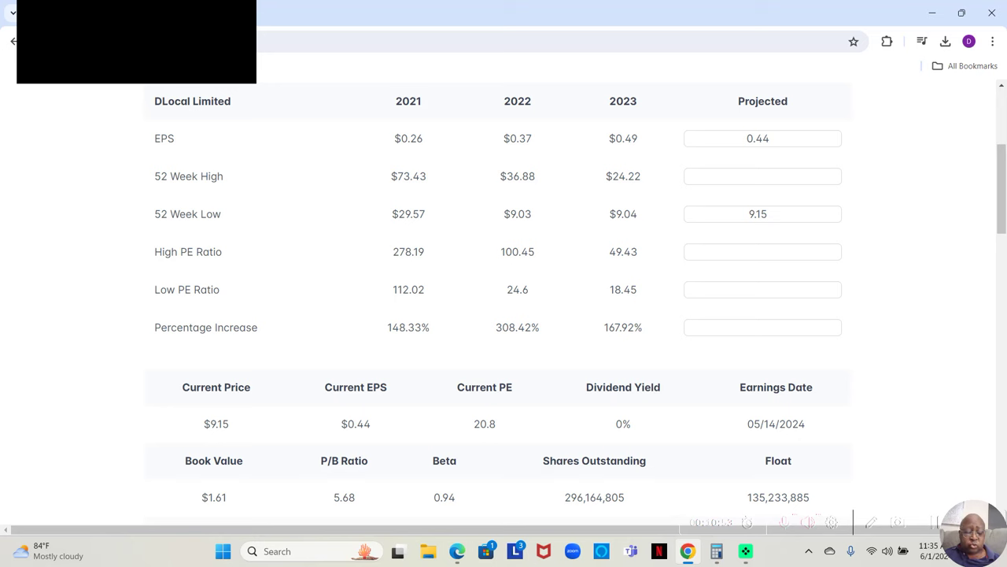
pyautogui.hotkey('ctrl', 't')
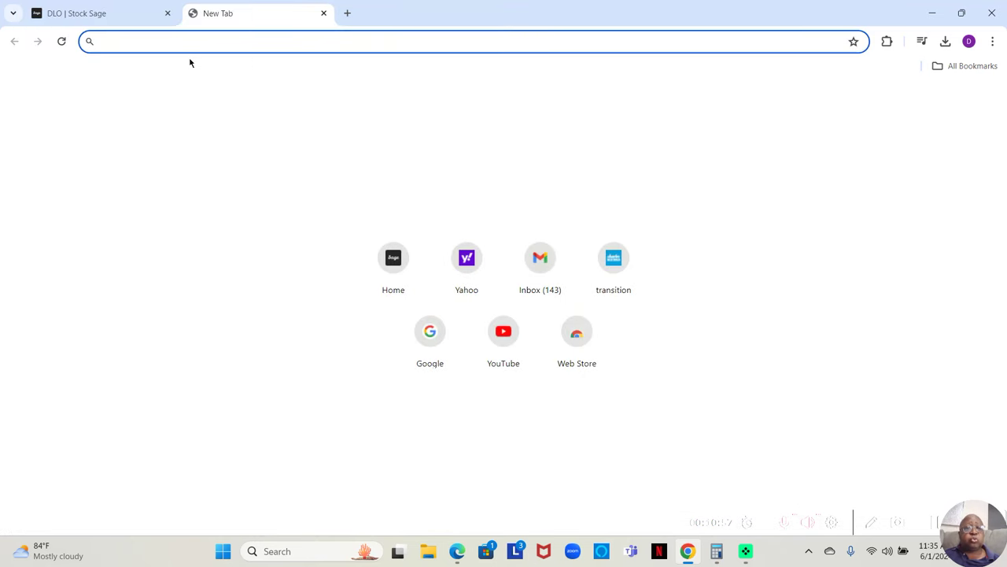
pyautogui.write('w')
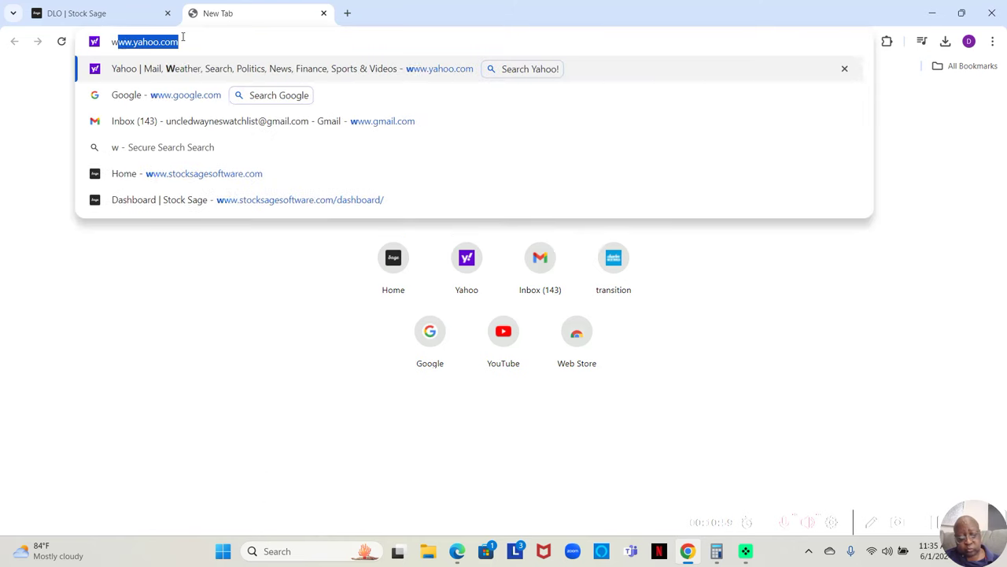
pyautogui.write('ww.y')
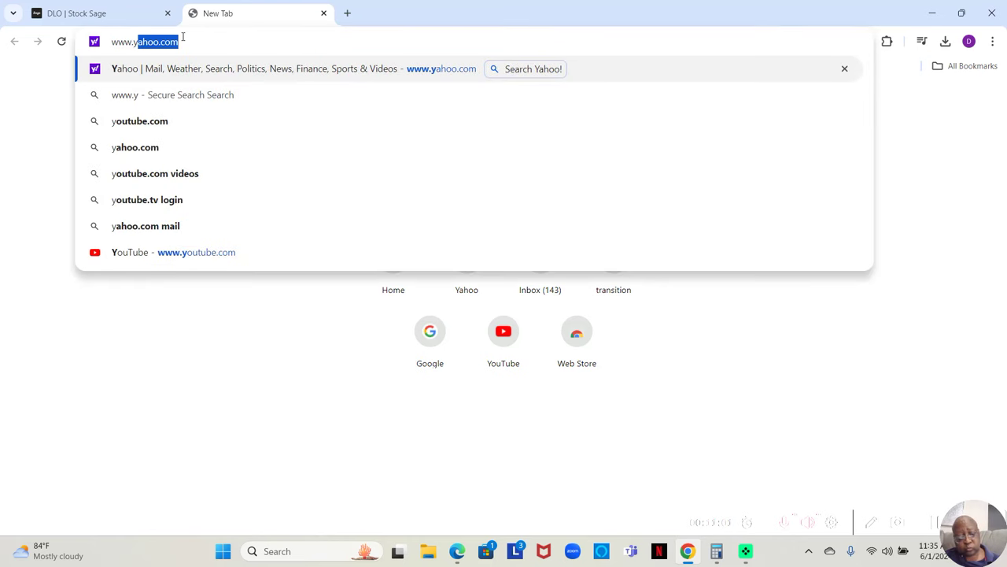
pyautogui.write('ahoo')
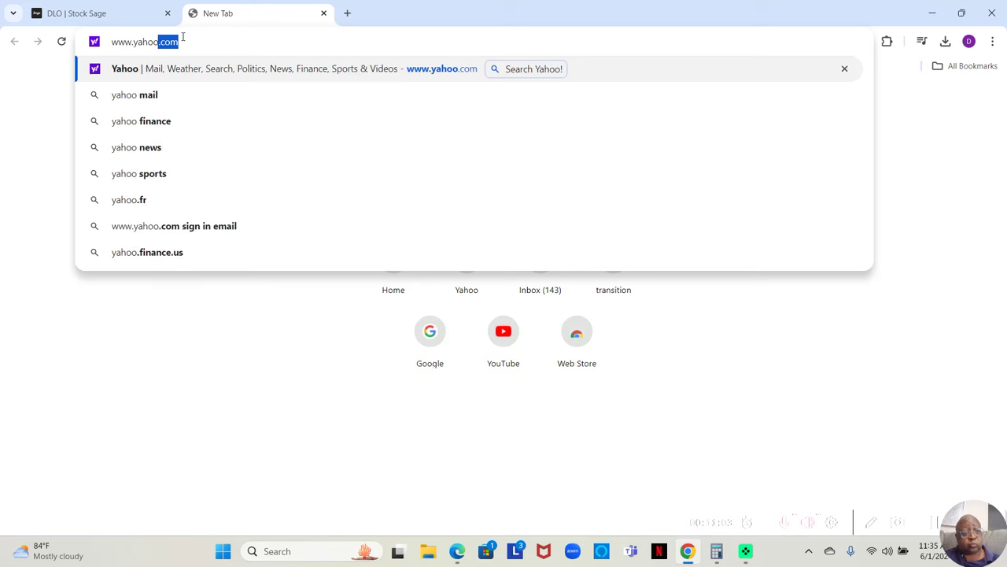
pyautogui.write('.co')
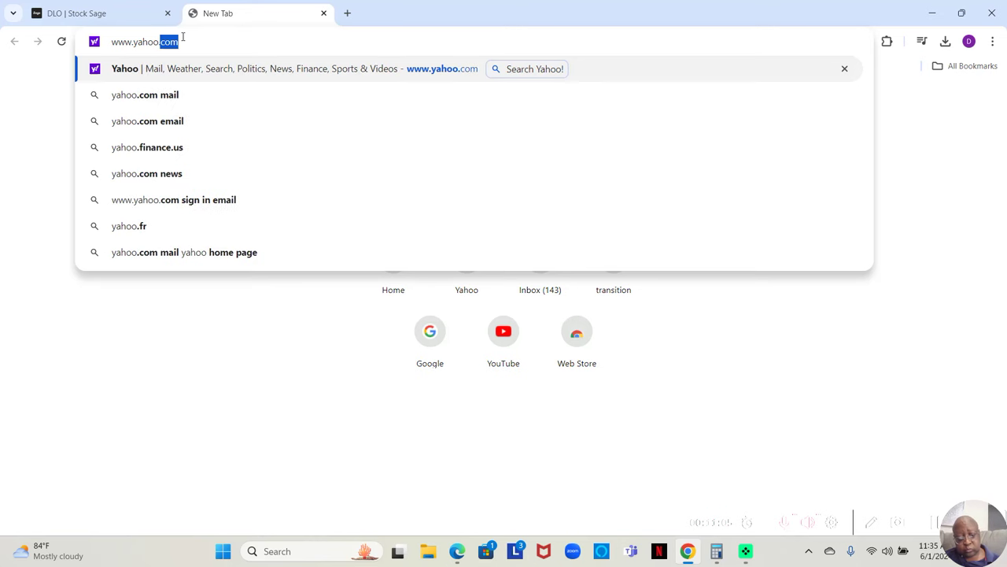
pyautogui.write('m')
pyautogui.press('Return')
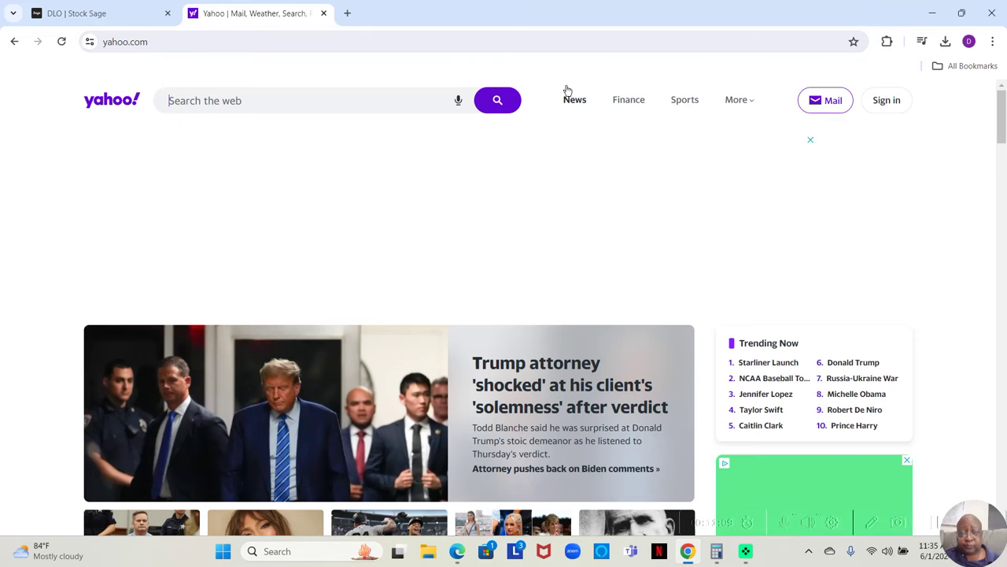
pyautogui.click(626, 106)
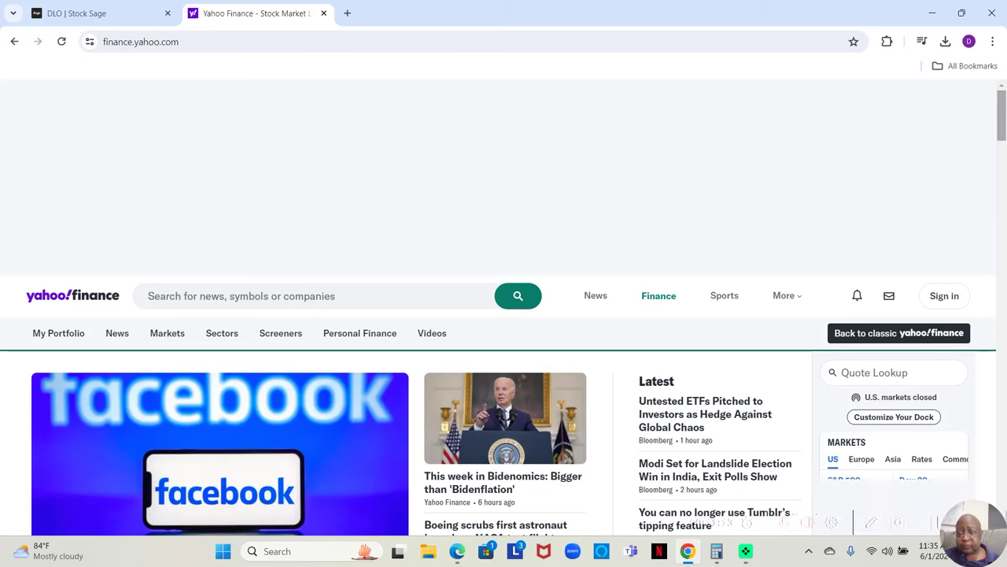
# Step: Look up the ticker dlo, open the DLocal Limited quote and view its price chart and summary statistics
pyautogui.moveTo(1002, 112); pyautogui.dragTo(1002, 132)
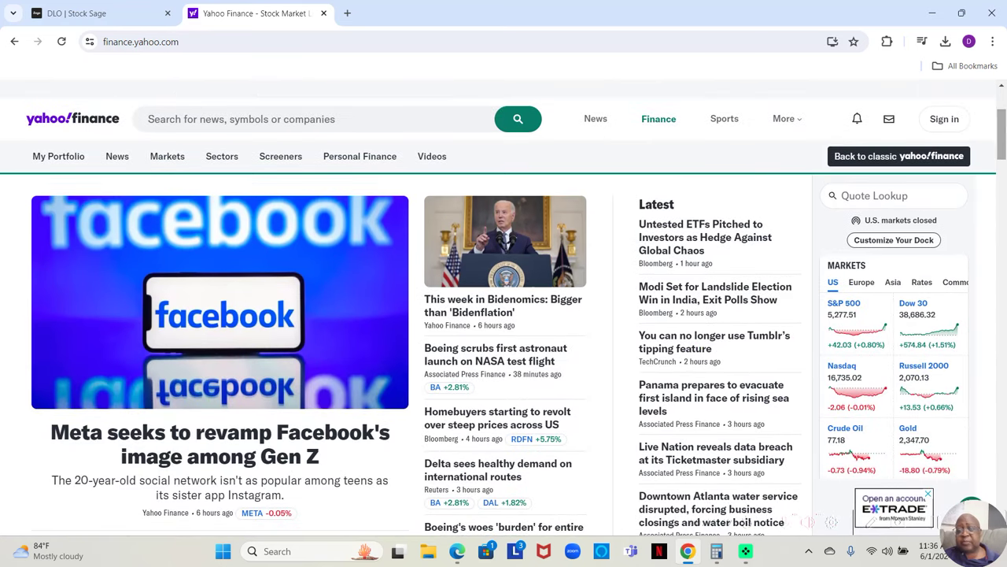
pyautogui.click(887, 194)
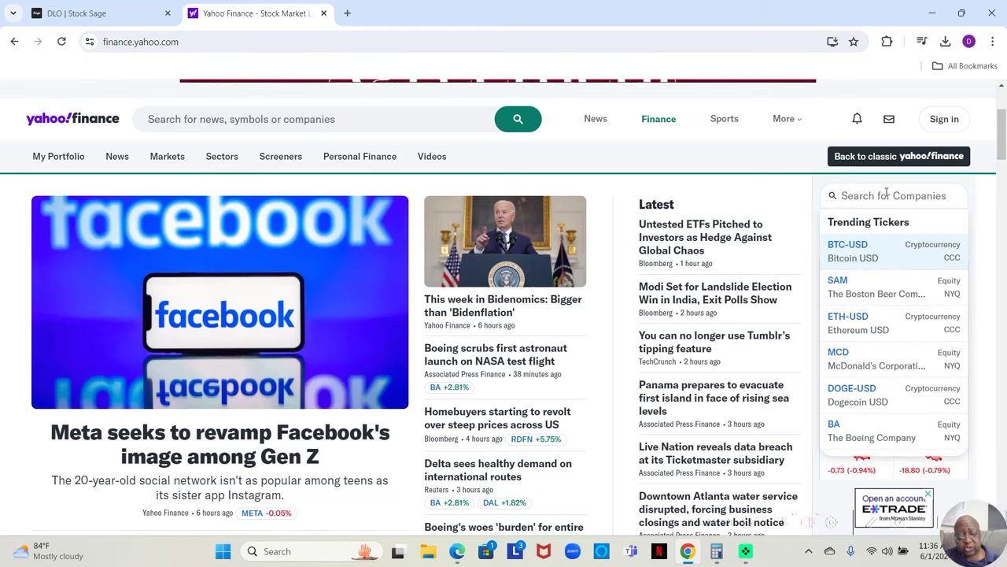
pyautogui.write('dlo')
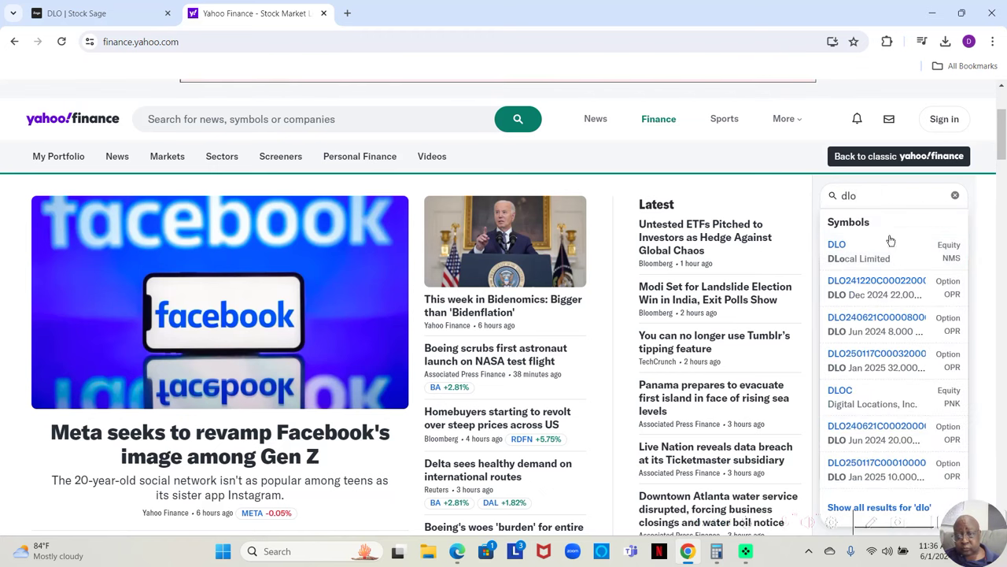
pyautogui.click(883, 256)
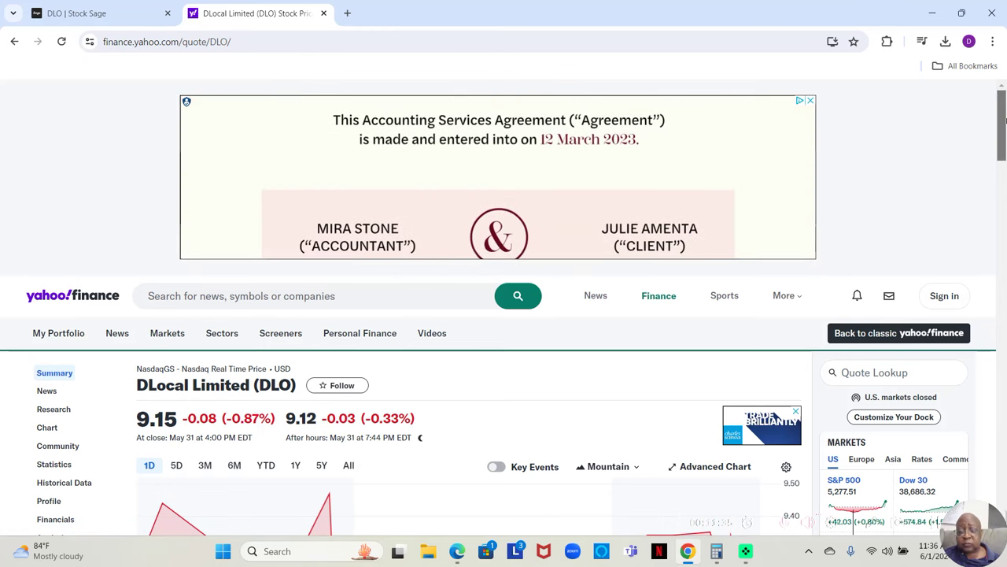
pyautogui.moveTo(1004, 122); pyautogui.dragTo(1004, 158)
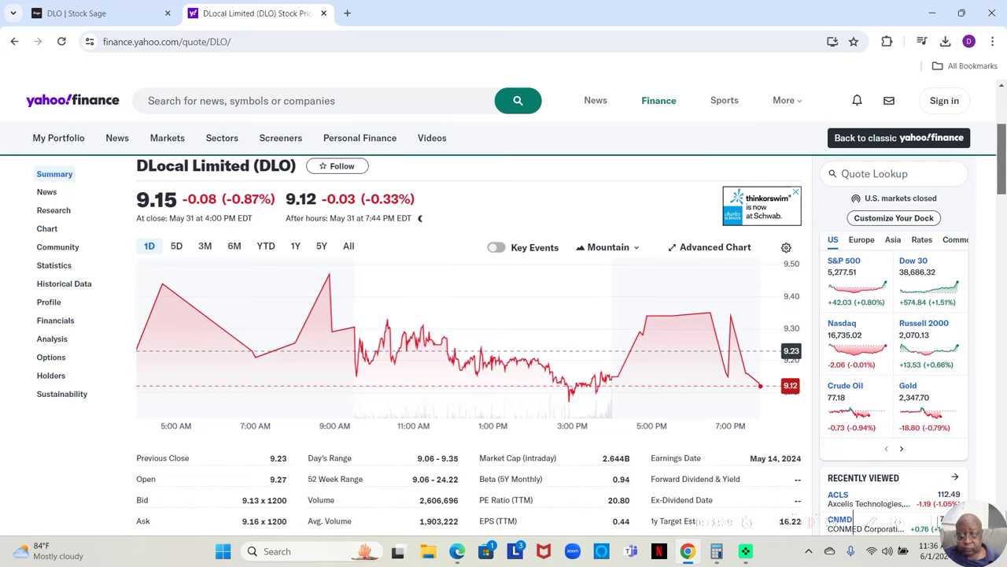
pyautogui.moveTo(1004, 159); pyautogui.dragTo(1004, 163)
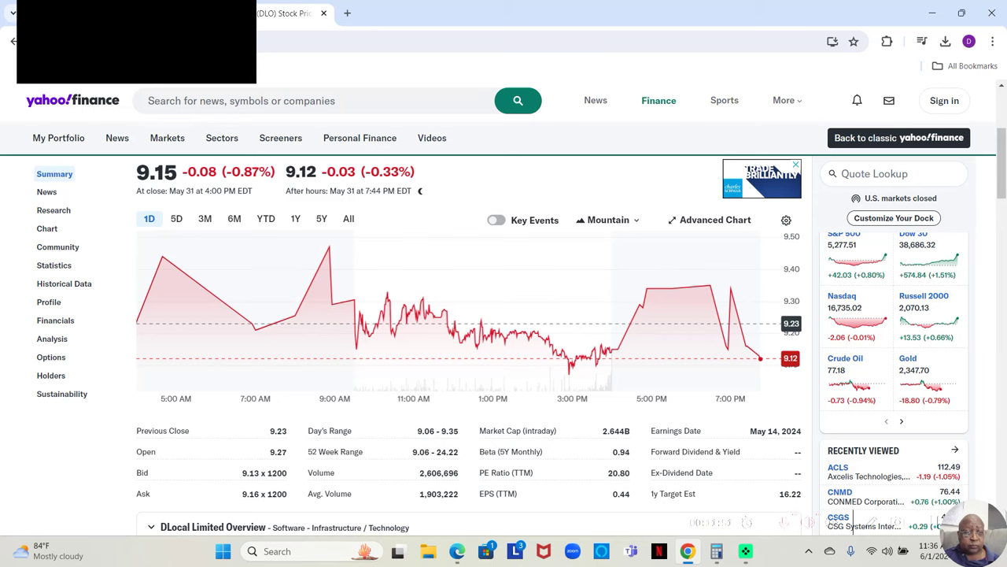
# Step: Recheck DLO's one-year target on Yahoo Finance, set the projected 52 Week High to 16.22 in the DLocal table, and calculate the projections
pyautogui.hotkey('ctrl', 'Tab')
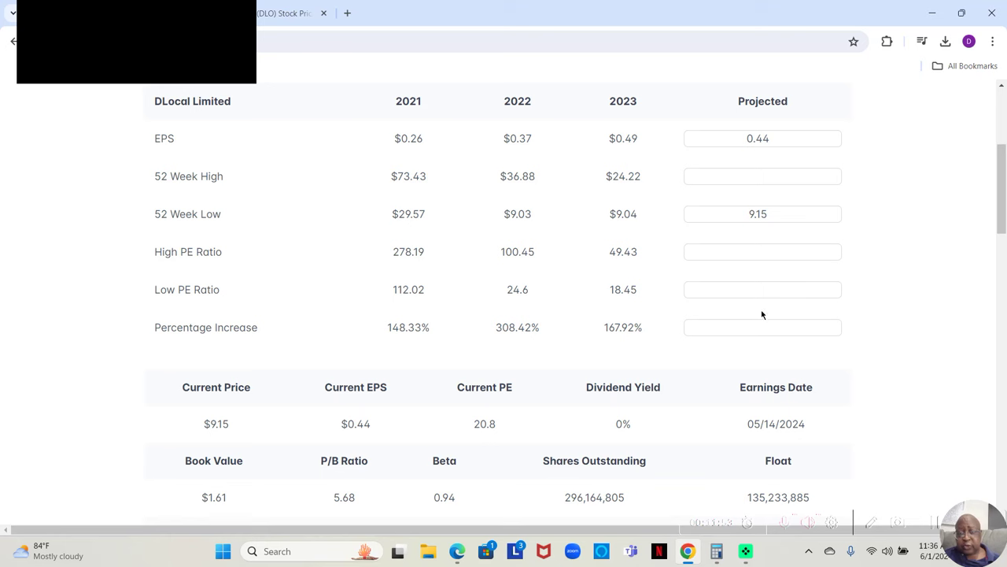
pyautogui.click(755, 178)
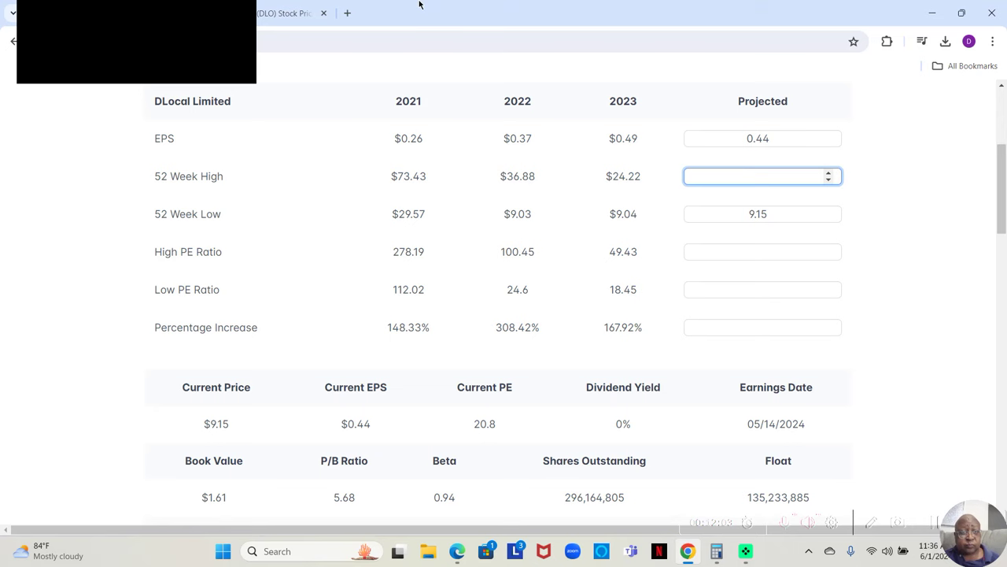
pyautogui.click(283, 14)
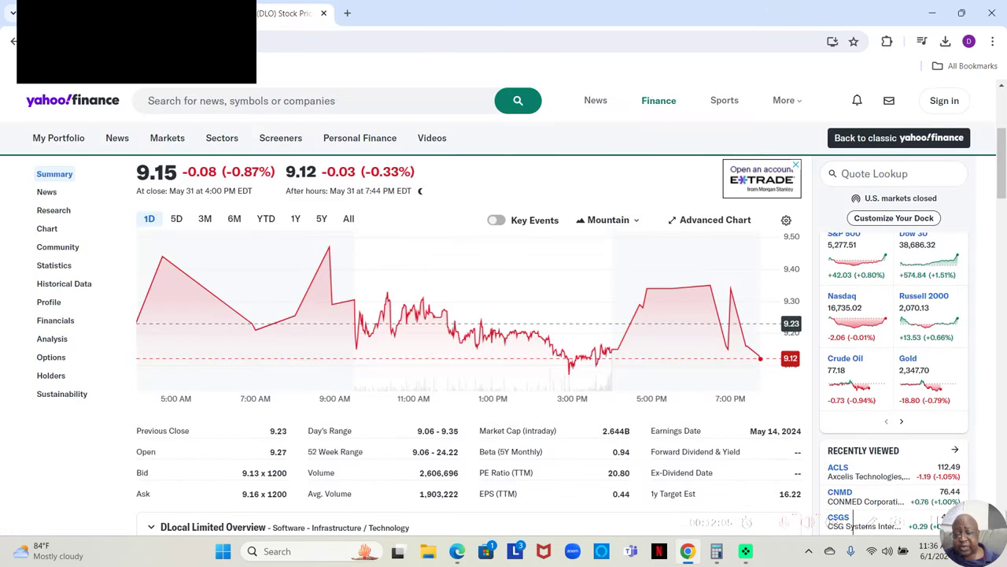
pyautogui.hotkey('ctrl', 'shift', 'Tab')
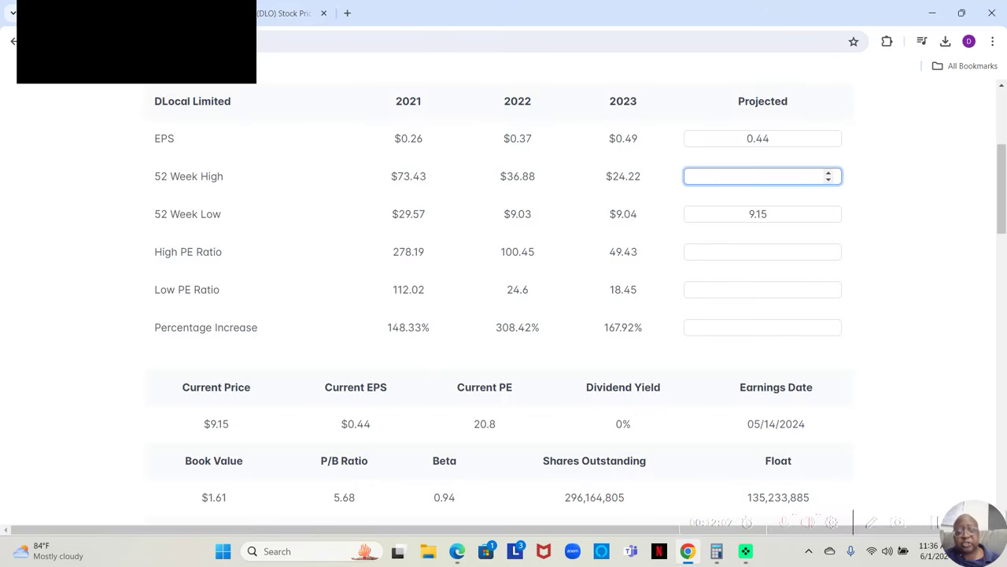
pyautogui.write('1')
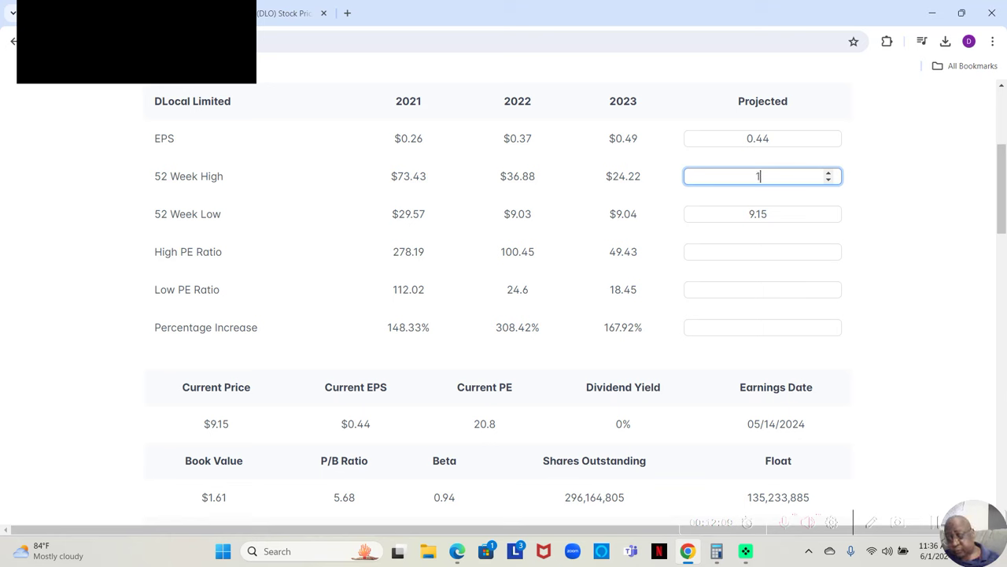
pyautogui.write('6.22')
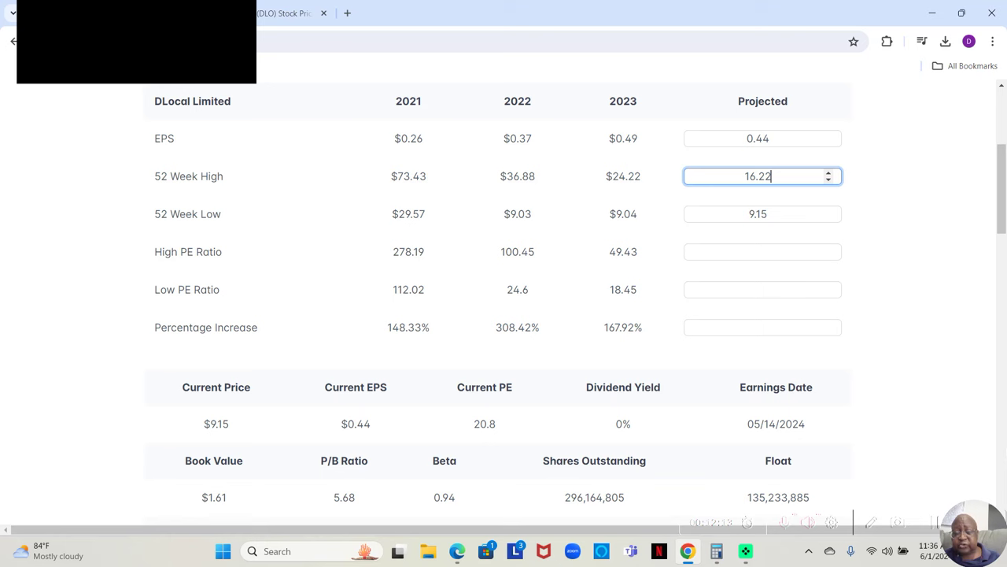
pyautogui.press('Return')
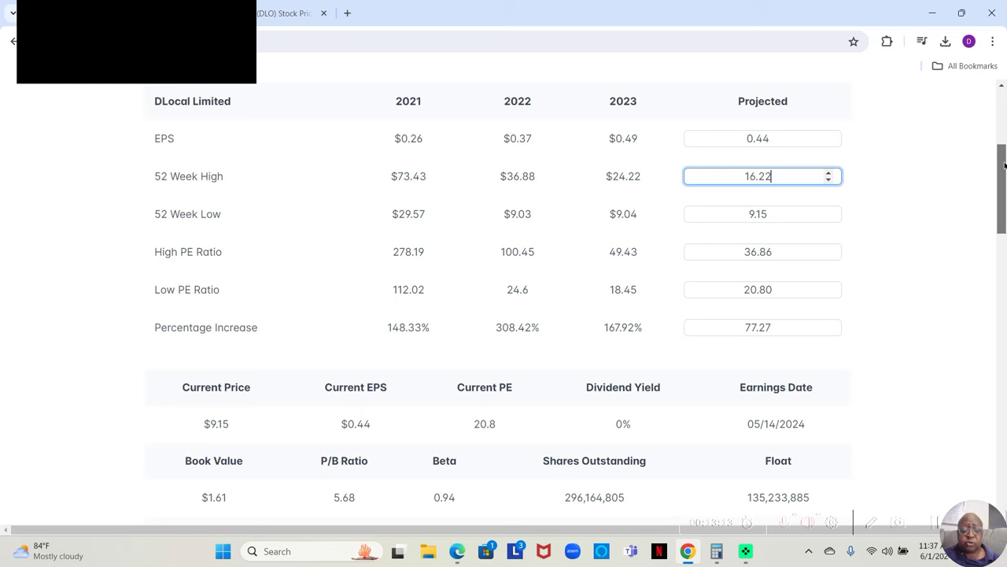
# Step: Review DLocal's current ratios and multiply its 2023 low PE ratio of 18.45 by the 0.44 EPS in Calculator
pyautogui.moveTo(1004, 164); pyautogui.dragTo(1005, 208)
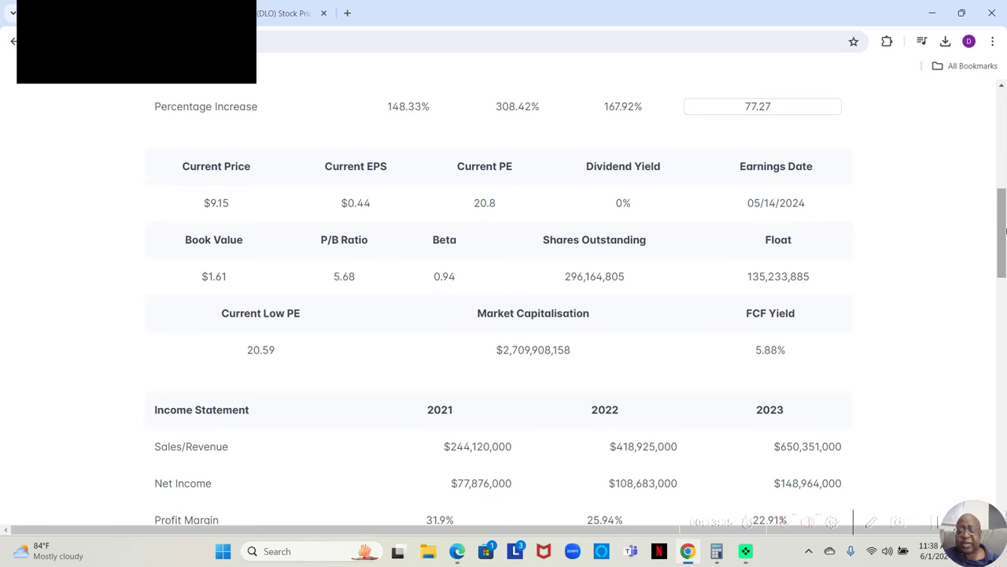
pyautogui.moveTo(1004, 230); pyautogui.dragTo(1005, 201)
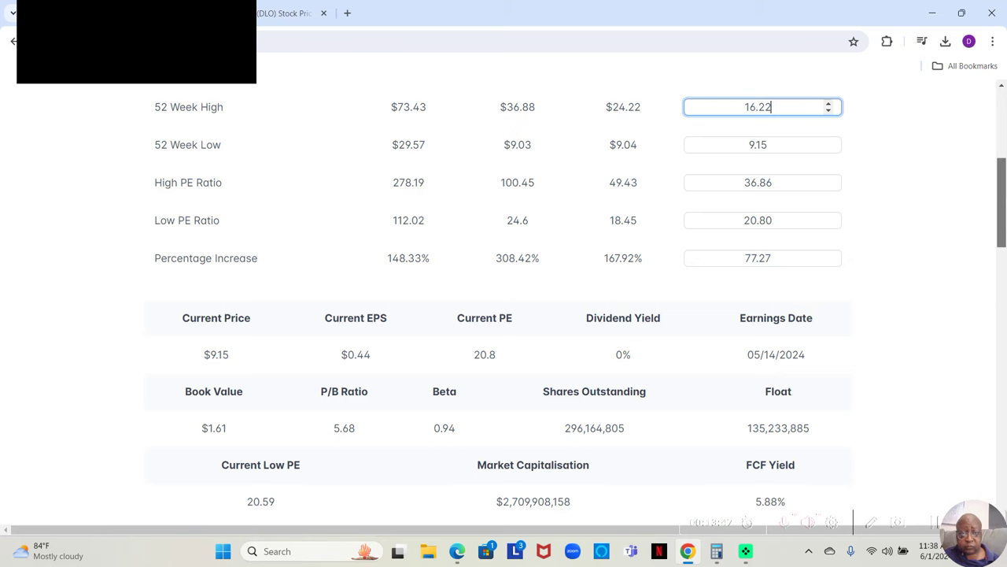
pyautogui.moveTo(1004, 207); pyautogui.dragTo(1005, 184)
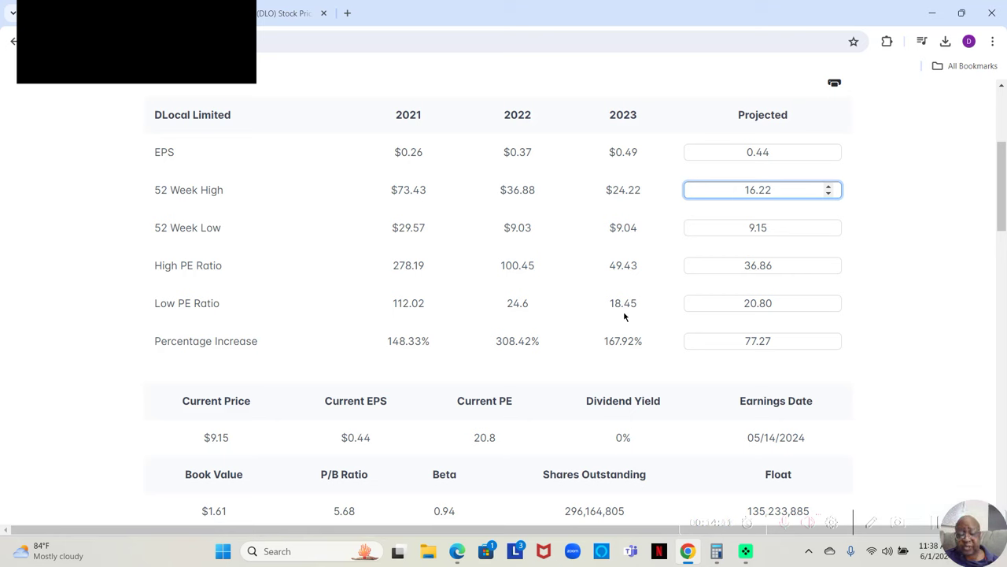
pyautogui.click(717, 557)
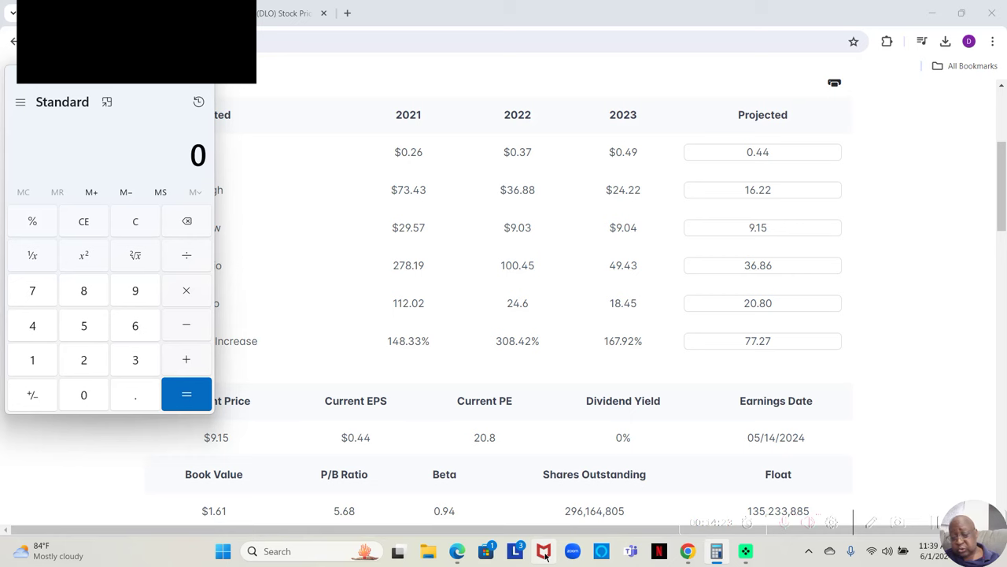
pyautogui.write('18.4')
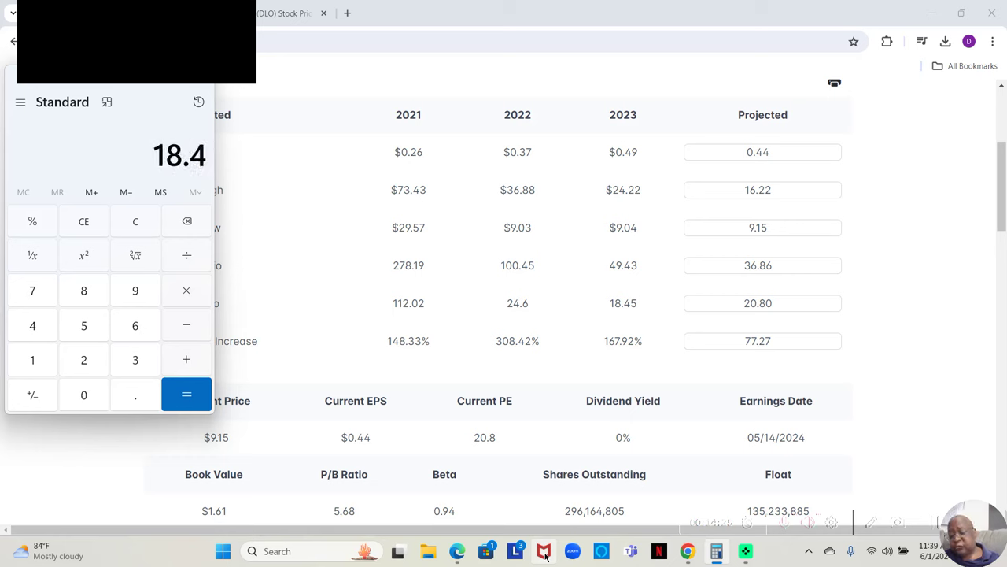
pyautogui.write('5')
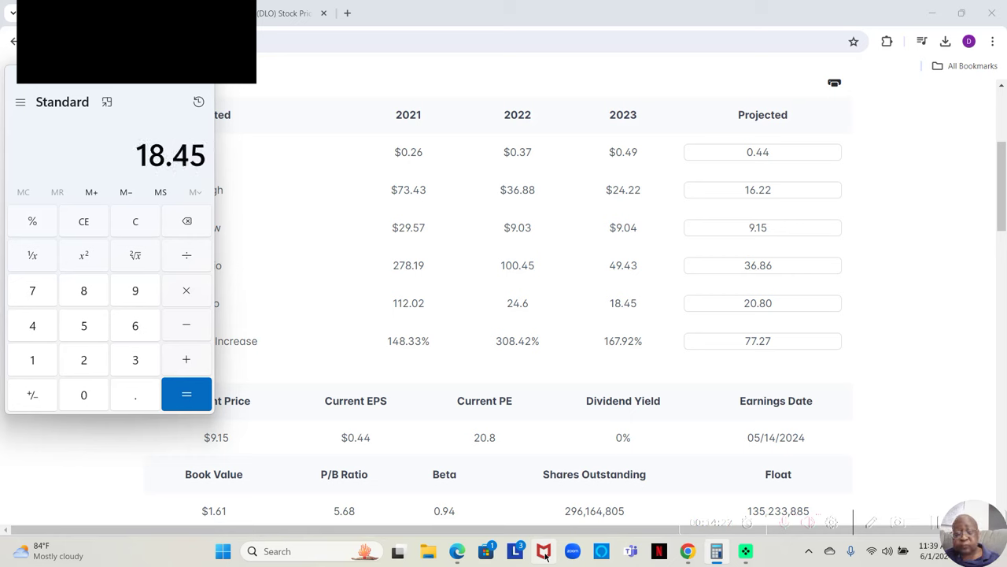
pyautogui.press('*')
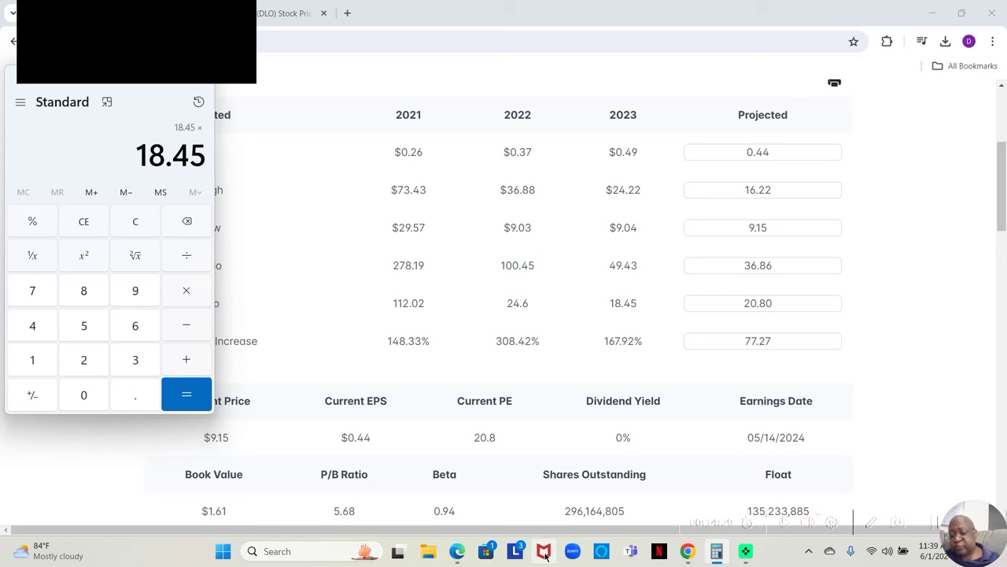
pyautogui.write('.')
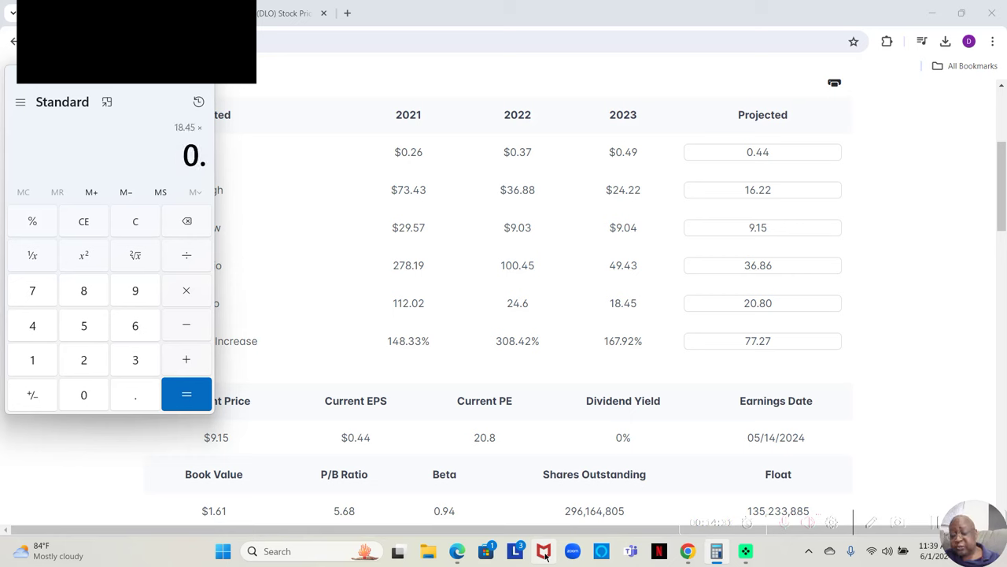
pyautogui.write('44')
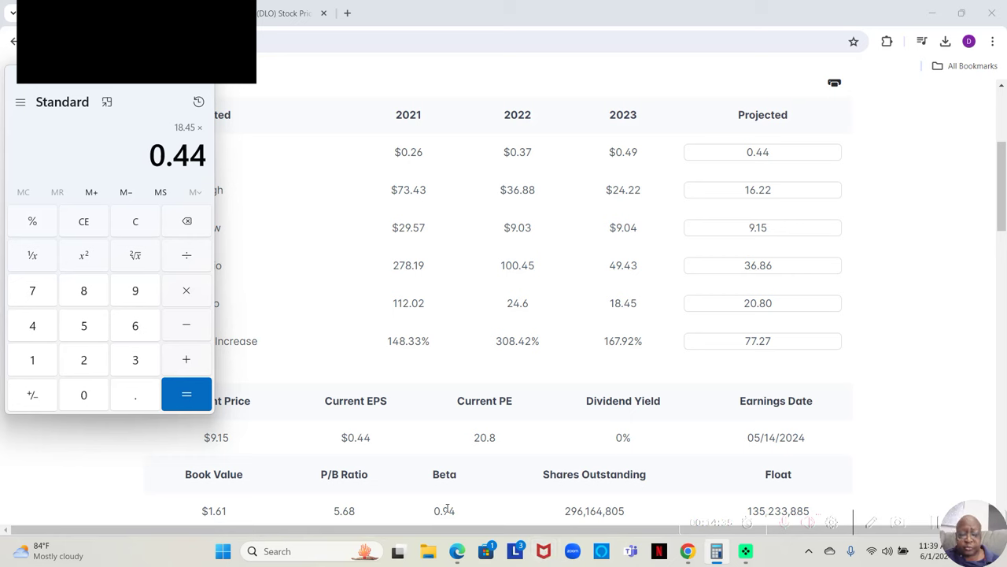
pyautogui.press('Return')
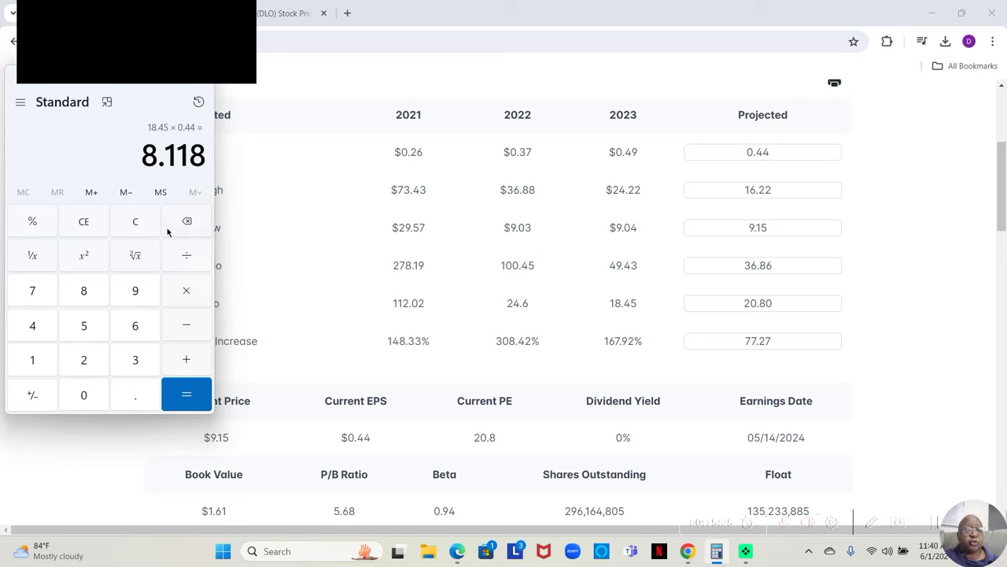
# Step: Clear the previous calculation and add 31 to the current PE of 20.8
pyautogui.click(91, 227)
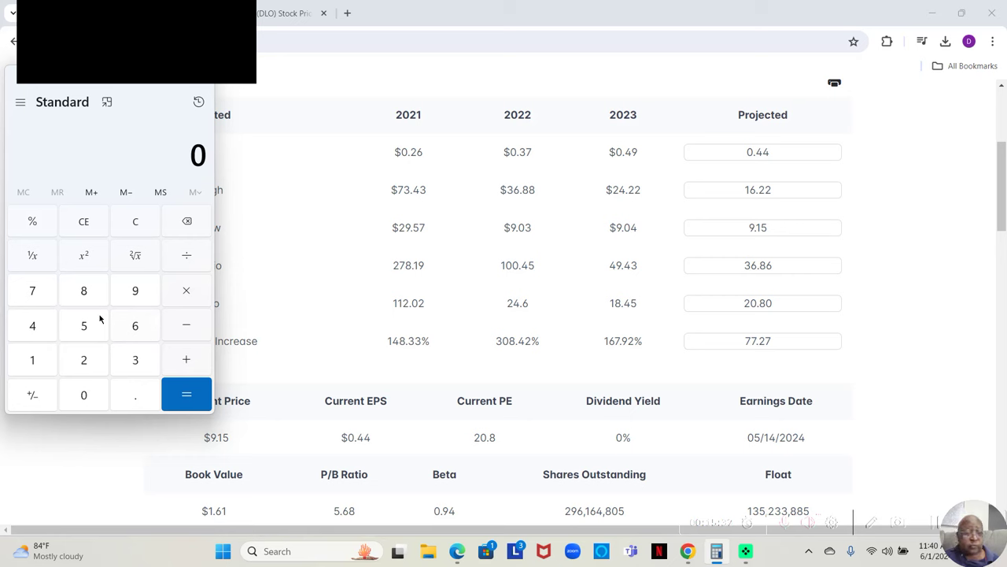
pyautogui.click(84, 359)
pyautogui.write('0')
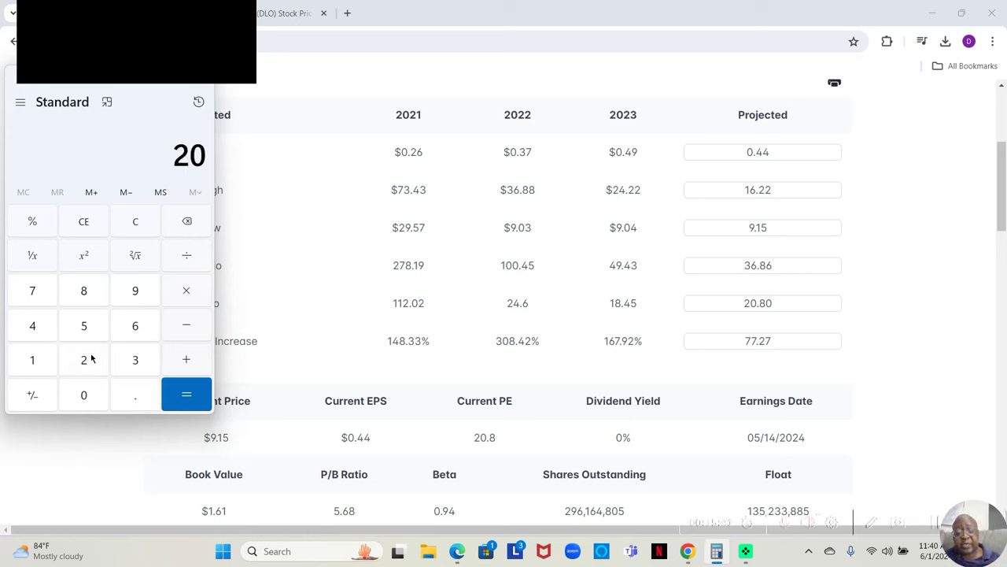
pyautogui.write('.8')
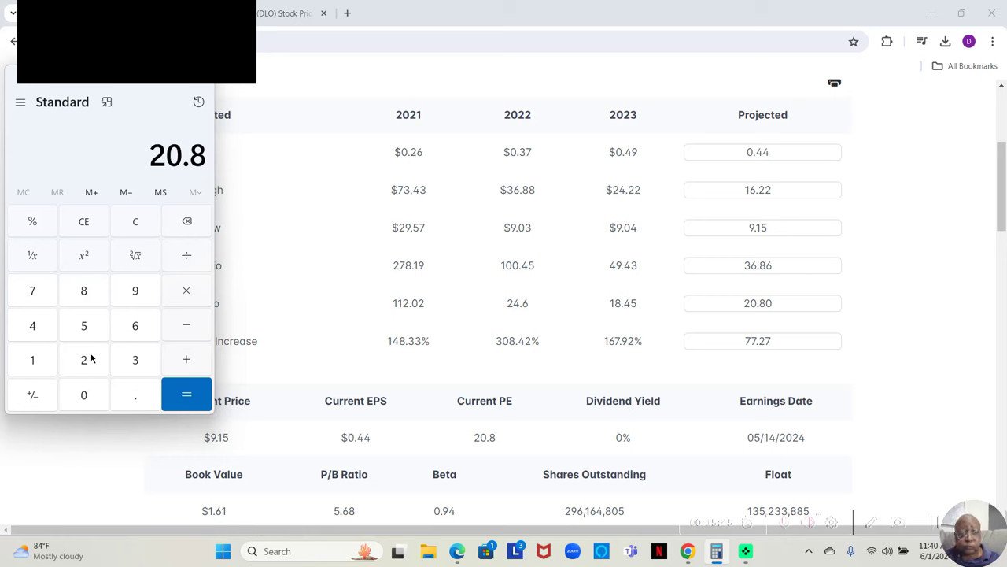
pyautogui.press('+')
pyautogui.write('31')
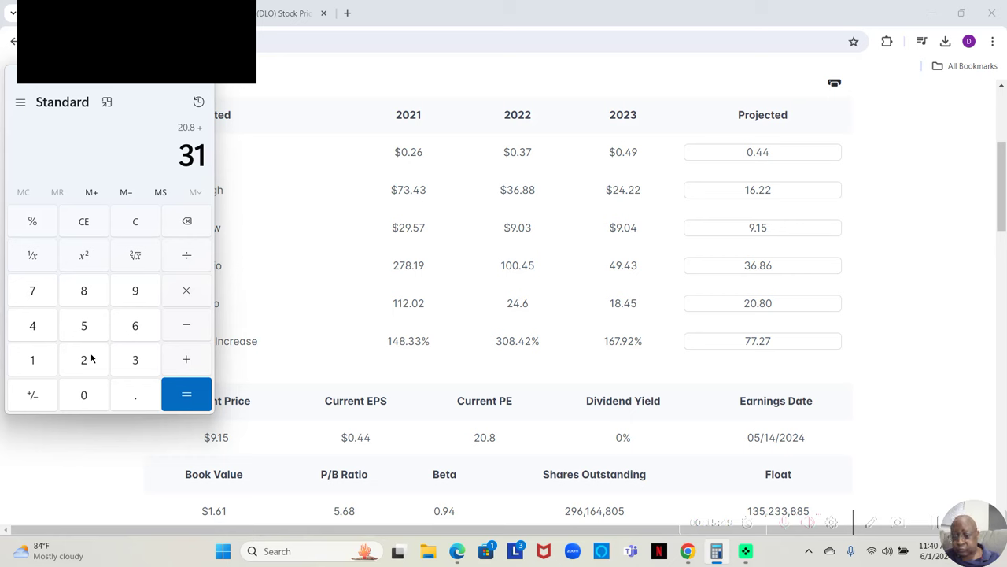
pyautogui.press('Return')
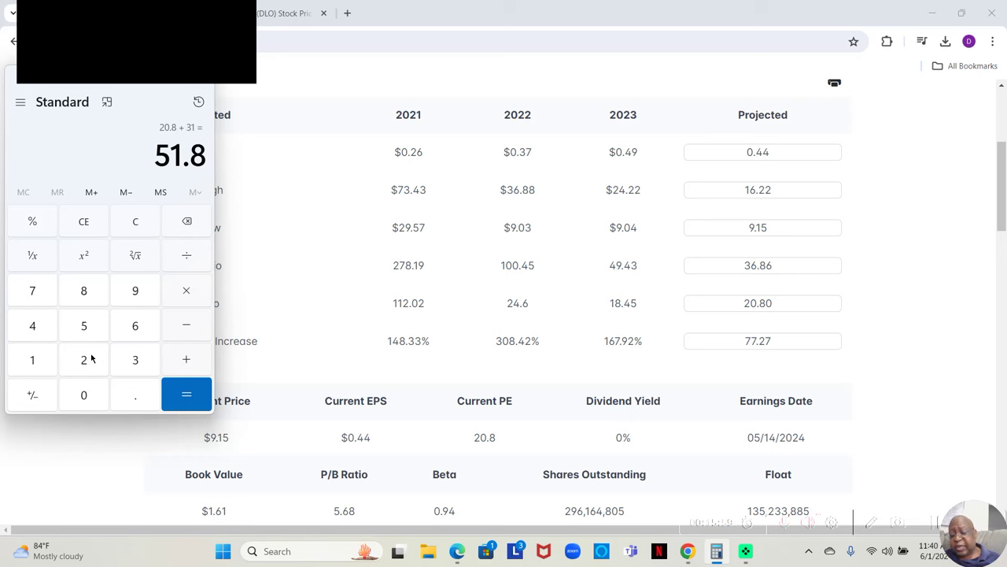
# Step: Multiply the PE sum by the 0.44 EPS, clear the calculator and return to the DLocal stock page
pyautogui.press('*')
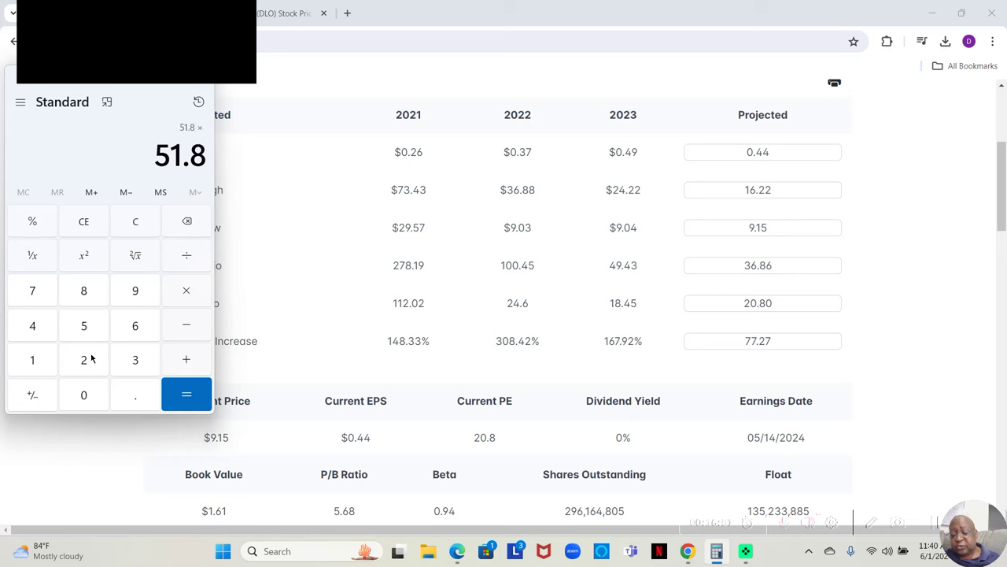
pyautogui.write('0.44')
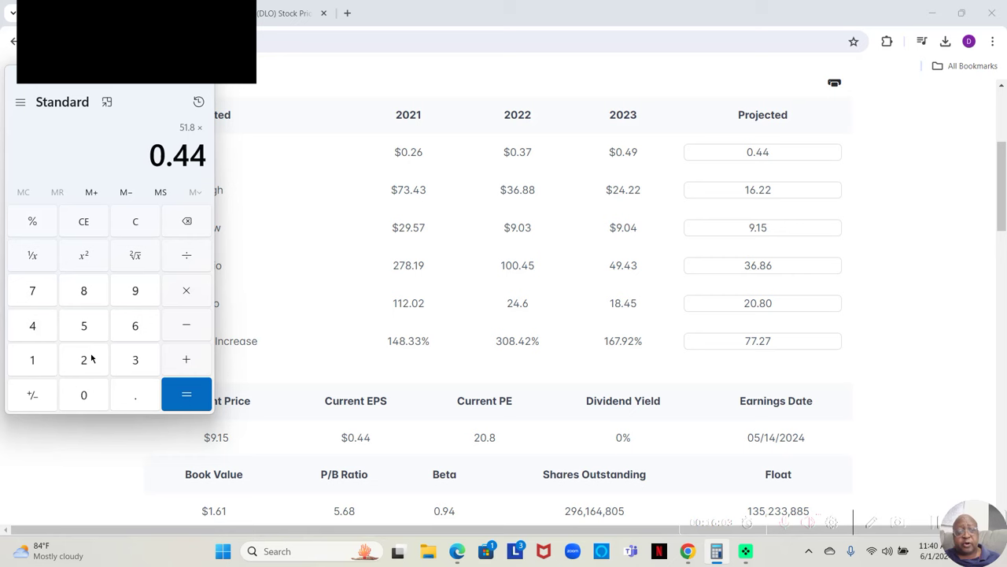
pyautogui.press('Return')
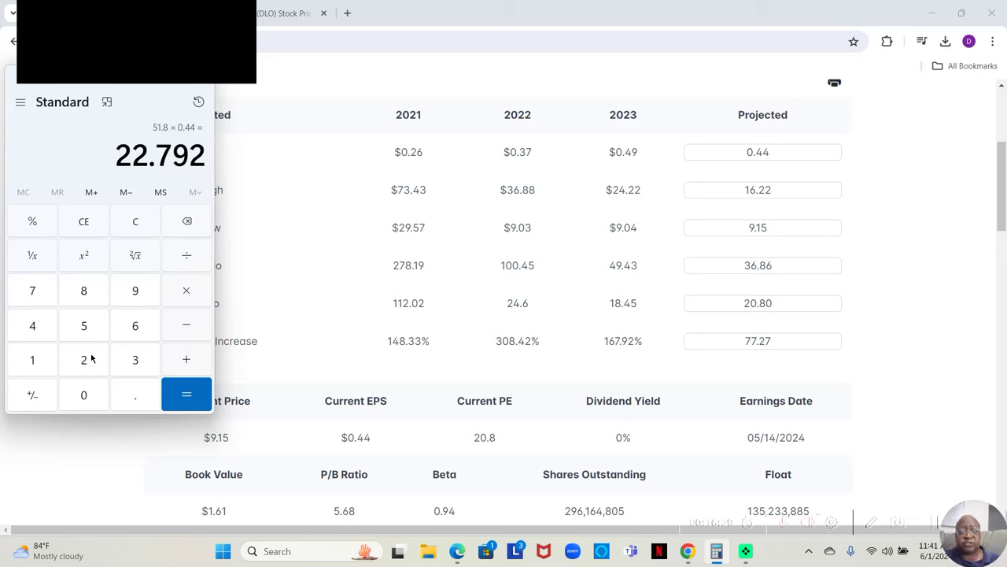
pyautogui.click(81, 223)
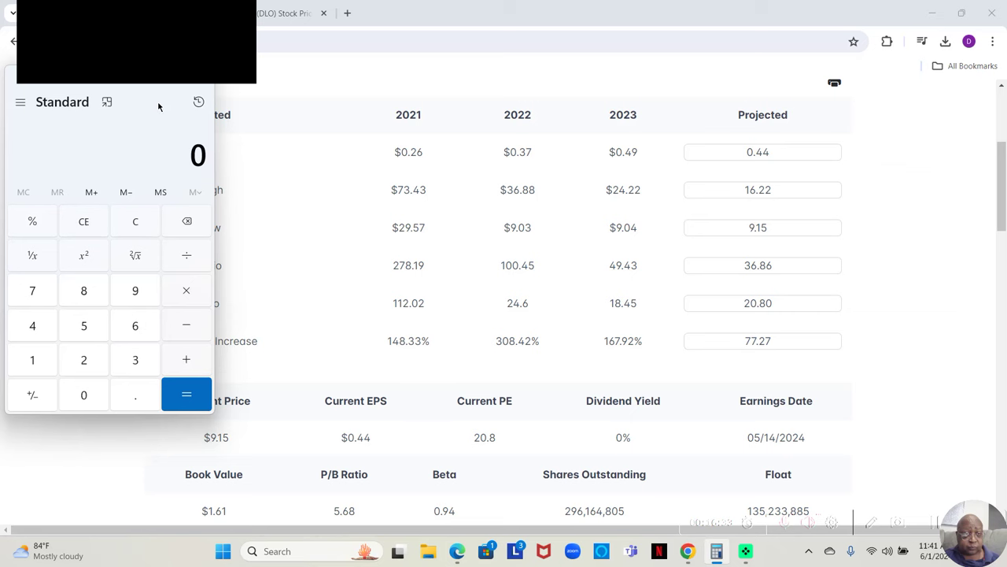
pyautogui.click(139, 79)
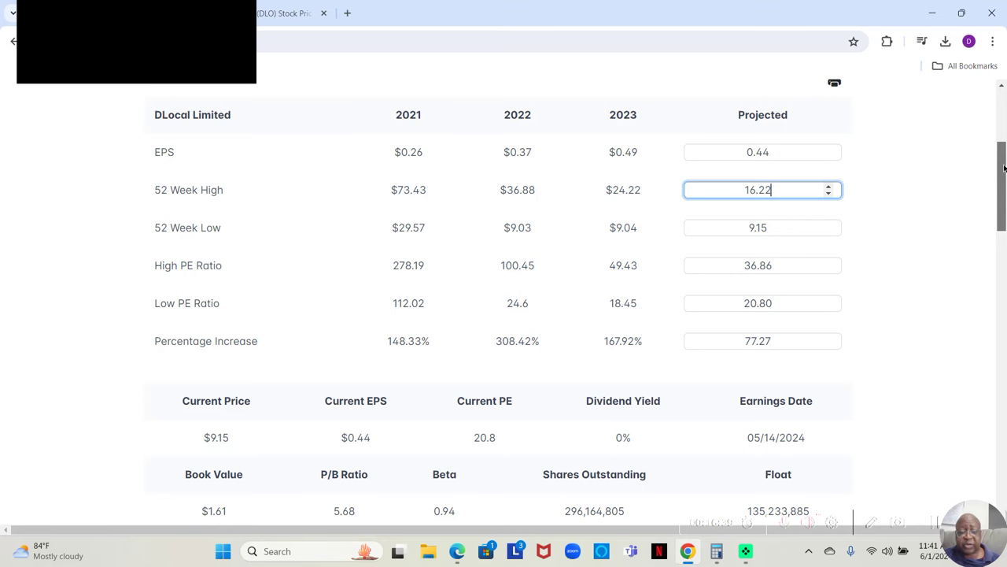
# Step: Examine DLocal's valuation ratios, income statement, balance sheet and cash flow statement for 2021 to 2023
pyautogui.moveTo(1003, 167); pyautogui.dragTo(1004, 216)
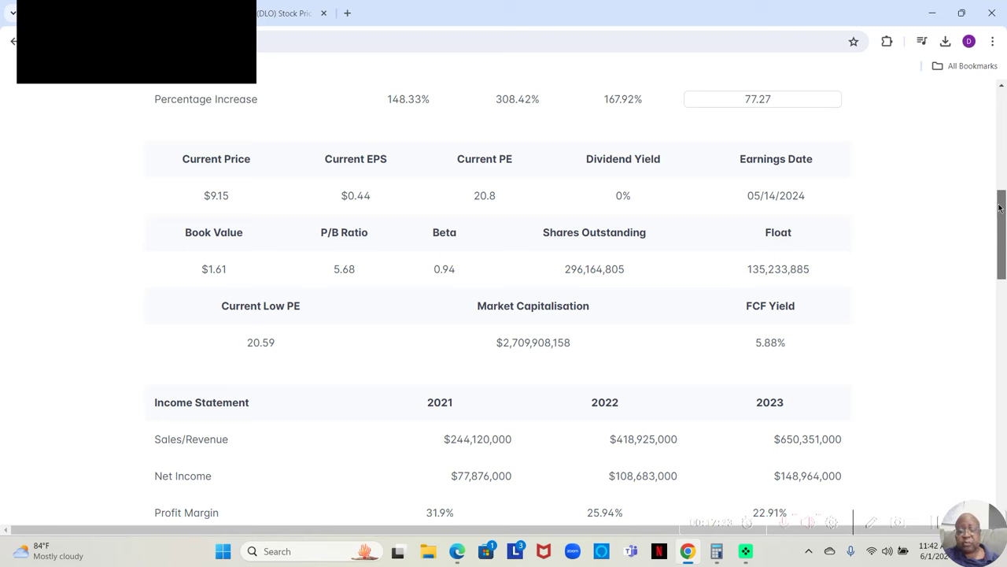
pyautogui.moveTo(999, 207); pyautogui.dragTo(1003, 233)
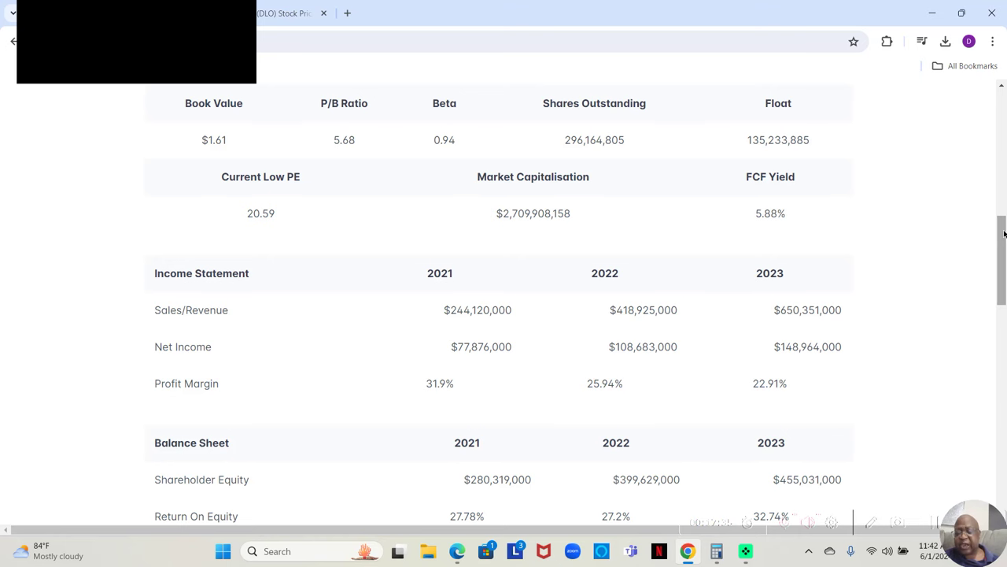
pyautogui.moveTo(1004, 233); pyautogui.dragTo(1004, 354)
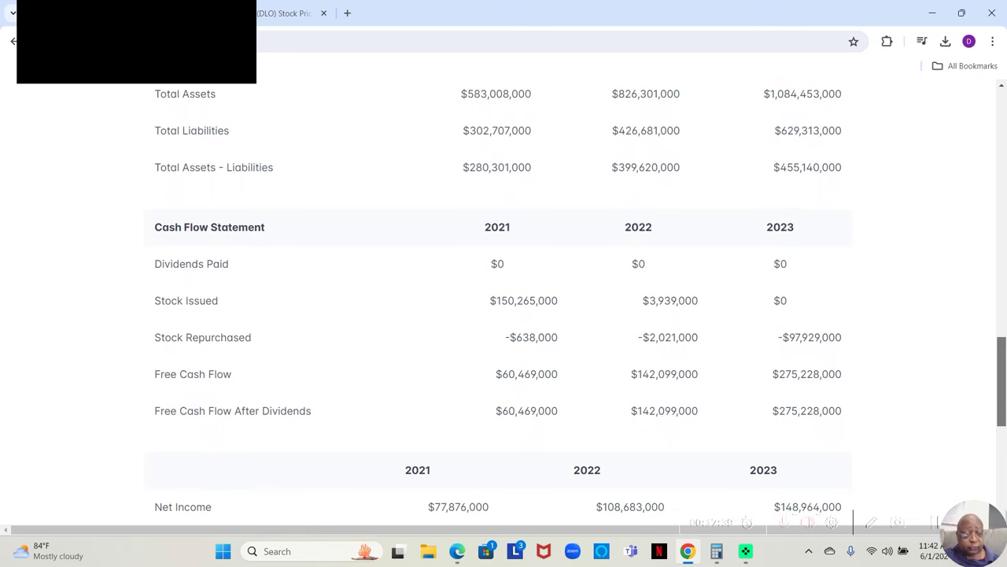
pyautogui.moveTo(998, 354); pyautogui.dragTo(1002, 266)
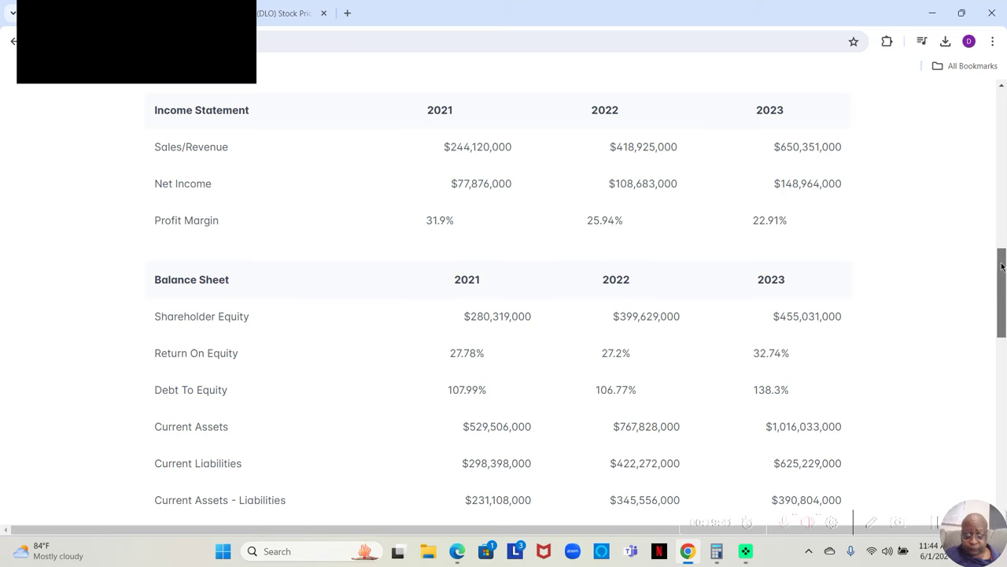
pyautogui.moveTo(1001, 266); pyautogui.dragTo(966, 312)
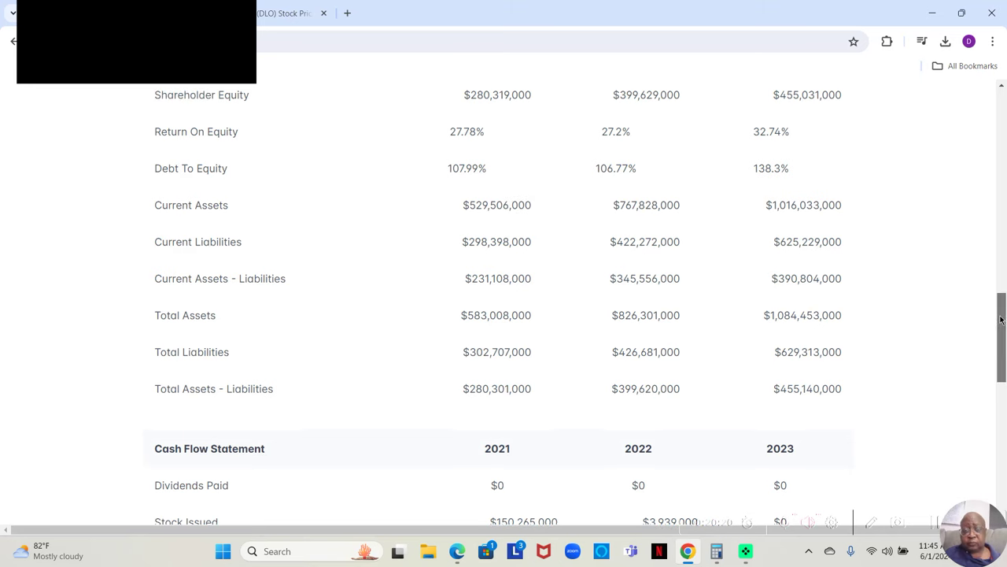
pyautogui.moveTo(1001, 319)
pyautogui.mouseDown()
pyautogui.moveTo(1000, 280)
pyautogui.moveTo(1004, 311)
pyautogui.mouseUp()
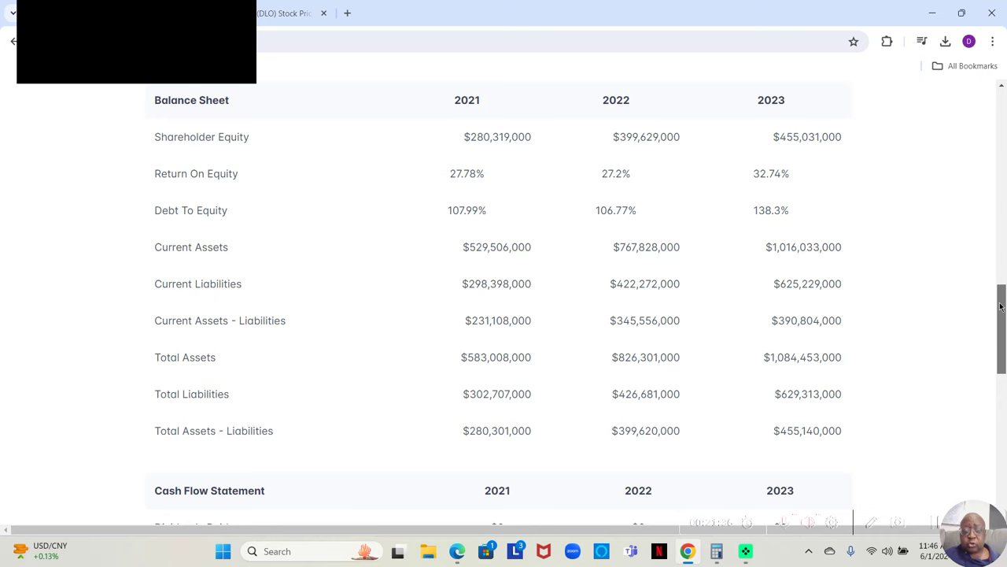
pyautogui.moveTo(1000, 307); pyautogui.dragTo(1003, 332)
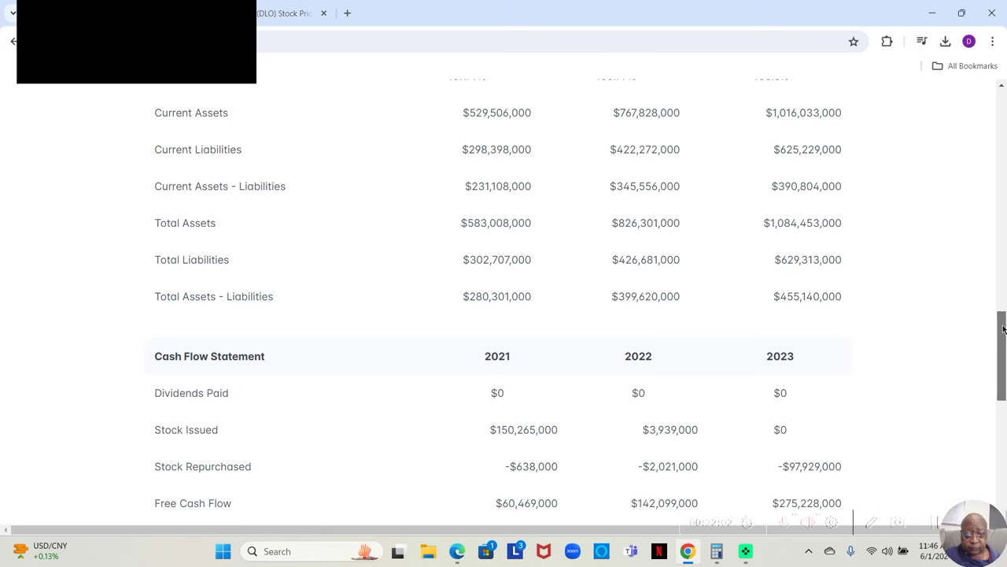
pyautogui.moveTo(1002, 329); pyautogui.dragTo(1003, 373)
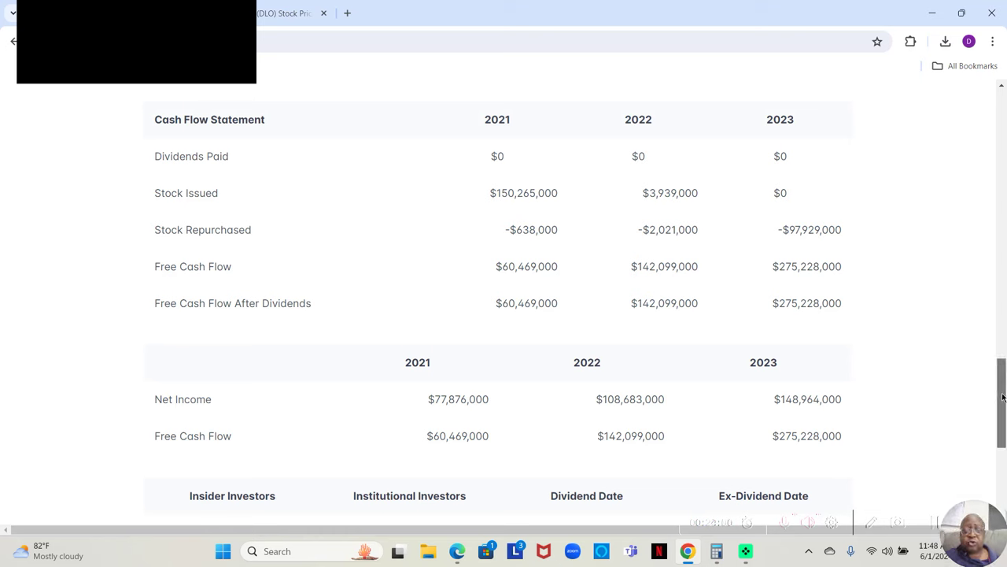
# Step: Review DLocal's net income and free cash flow comparison and the ownership, dividend and company note fields below it
pyautogui.moveTo(1003, 397); pyautogui.dragTo(1002, 409)
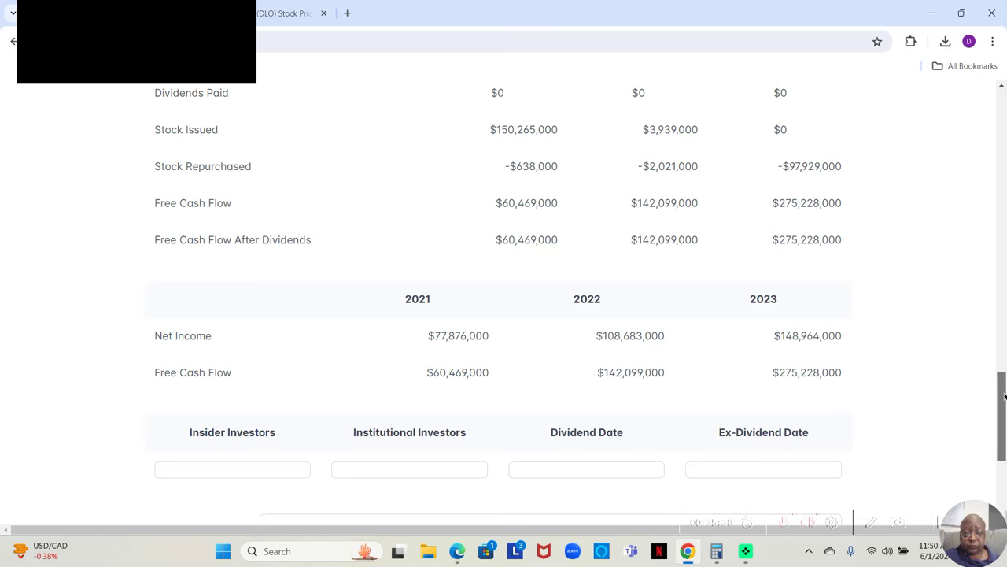
pyautogui.moveTo(1004, 396); pyautogui.dragTo(1004, 451)
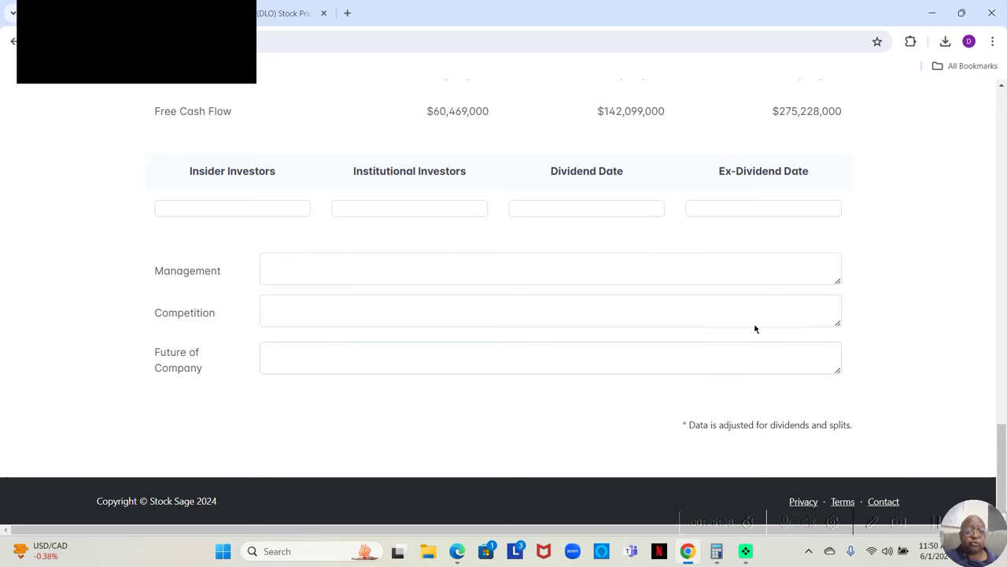
pyautogui.click(708, 310)
pyautogui.click(436, 268)
pyautogui.click(501, 189)
# Step: Switch to Yahoo Finance and look up DLocal's insider and institutional holding percentages in its statistics
pyautogui.click(272, 14)
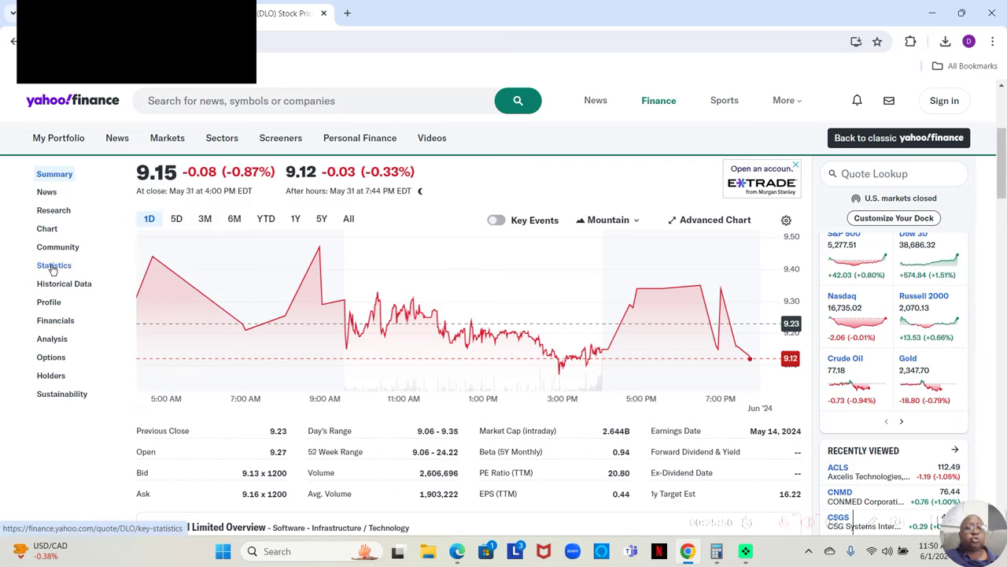
pyautogui.click(54, 268)
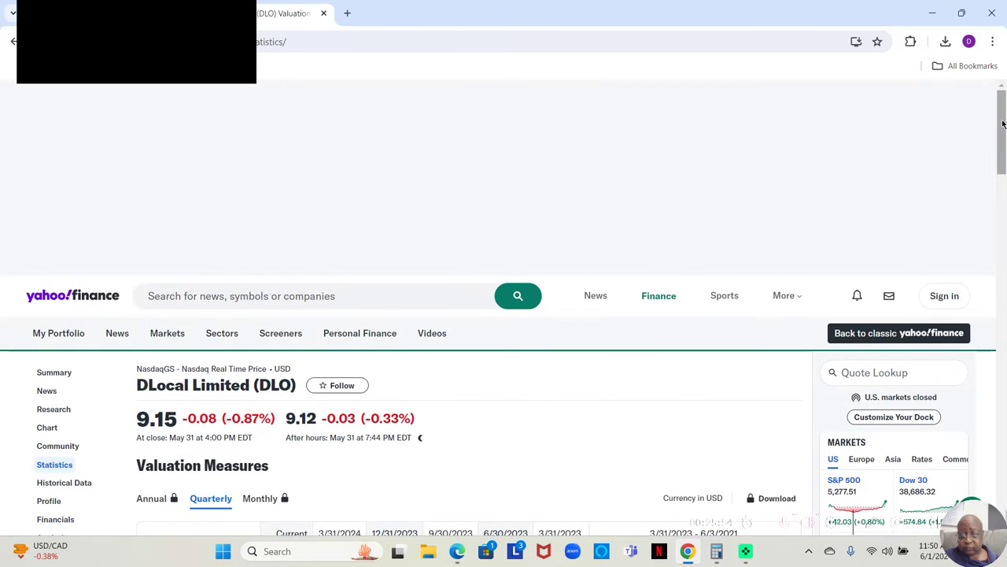
pyautogui.moveTo(1001, 130); pyautogui.dragTo(1003, 324)
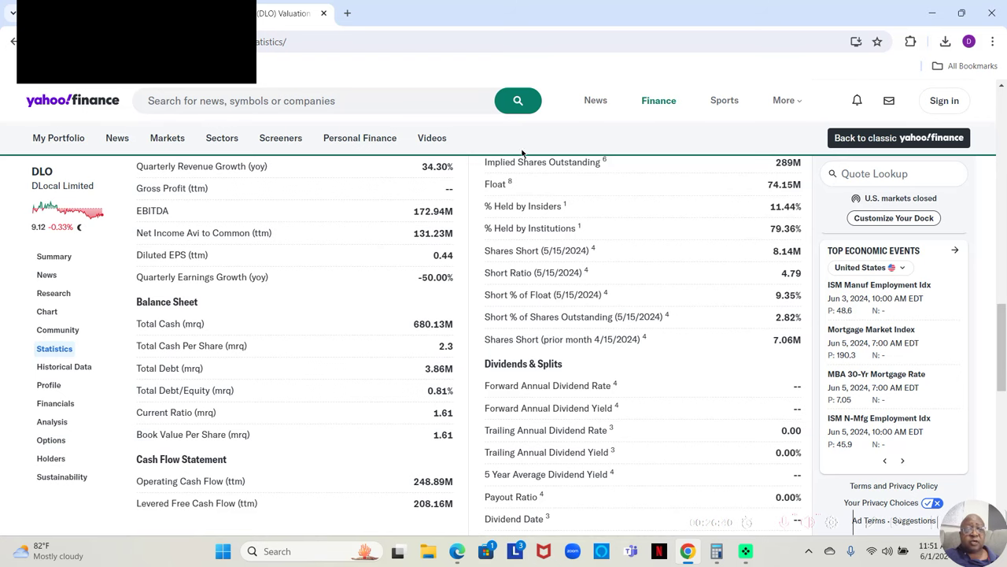
# Step: Return to the DLocal page in Stock Sage and enter 11.44 for Insider Investors
pyautogui.hotkey('ctrl', 'Tab')
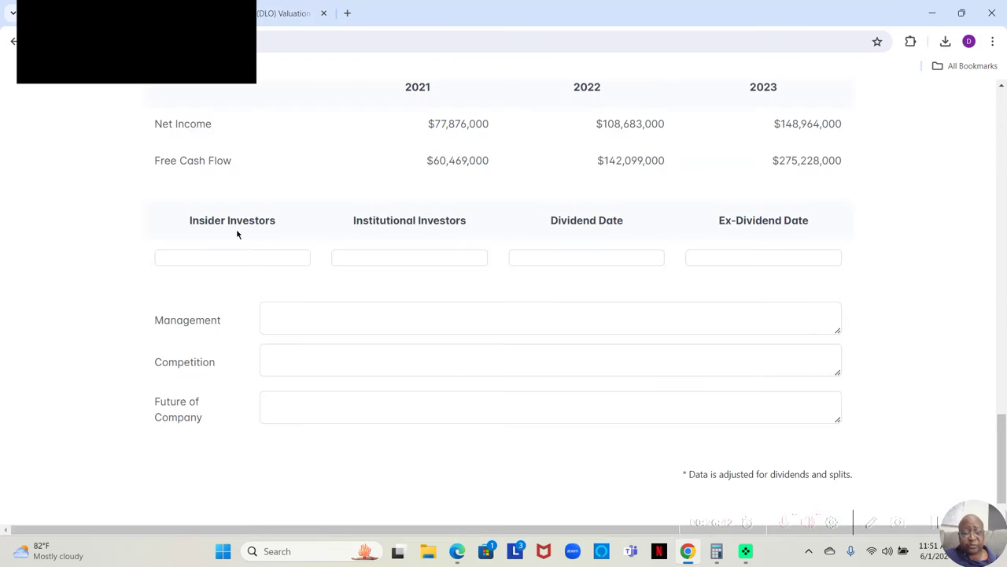
pyautogui.click(714, 317)
pyautogui.click(996, 407)
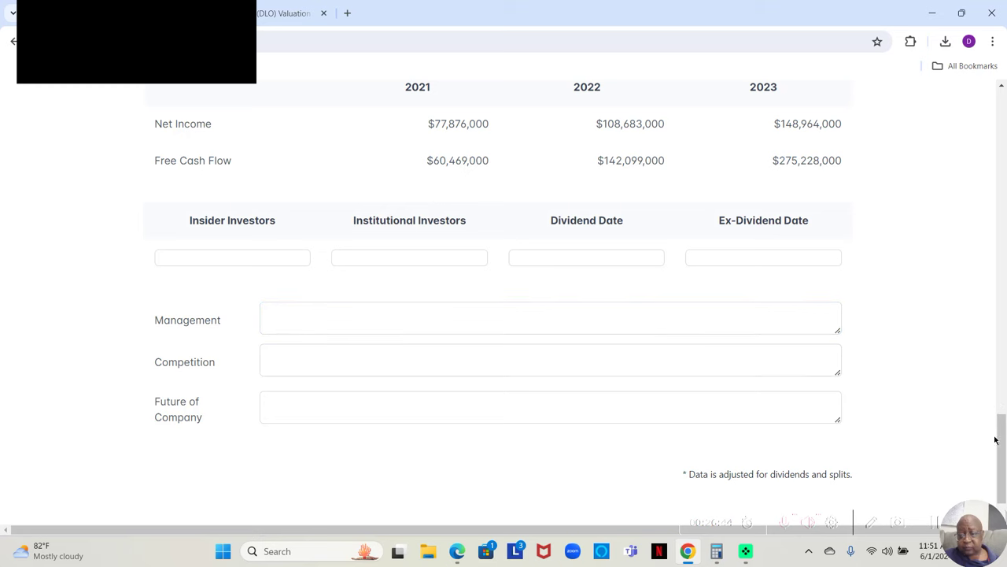
pyautogui.moveTo(1000, 452); pyautogui.dragTo(997, 435)
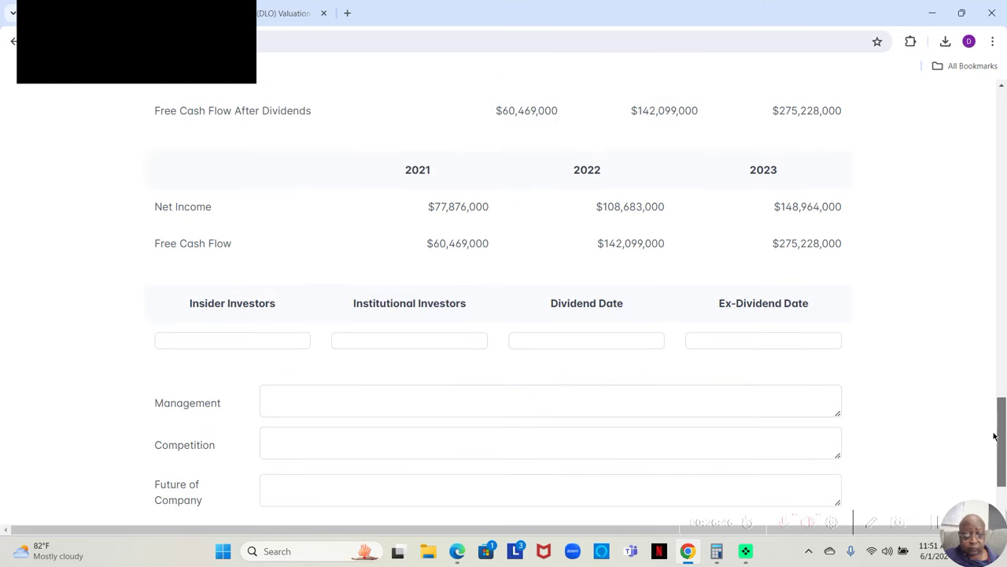
pyautogui.click(263, 338)
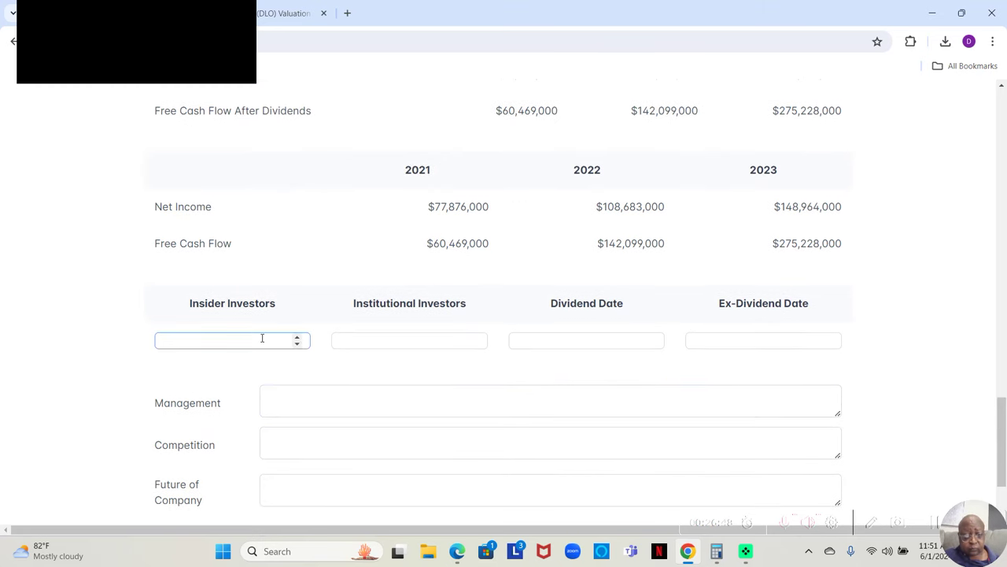
pyautogui.write('1')
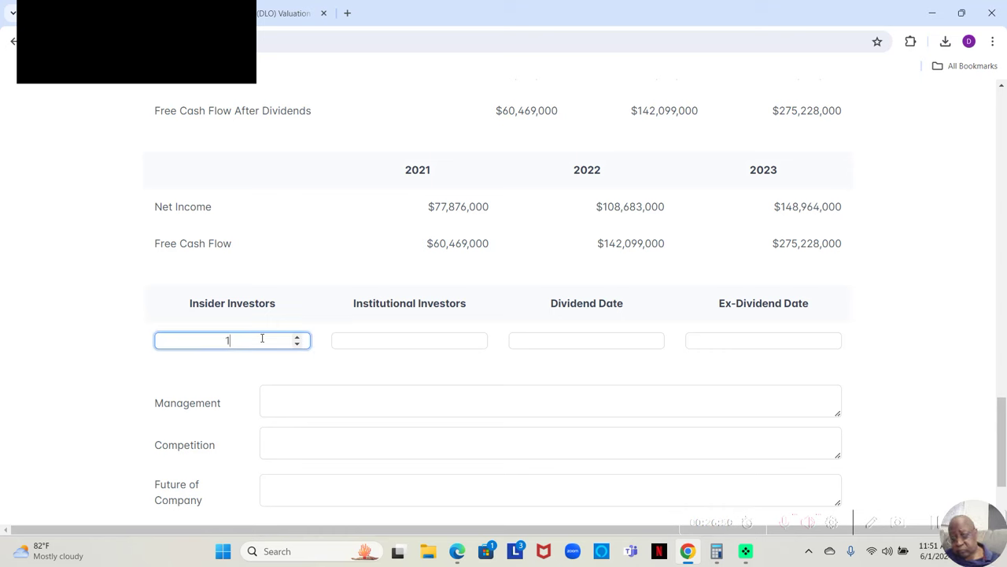
pyautogui.write('1.44')
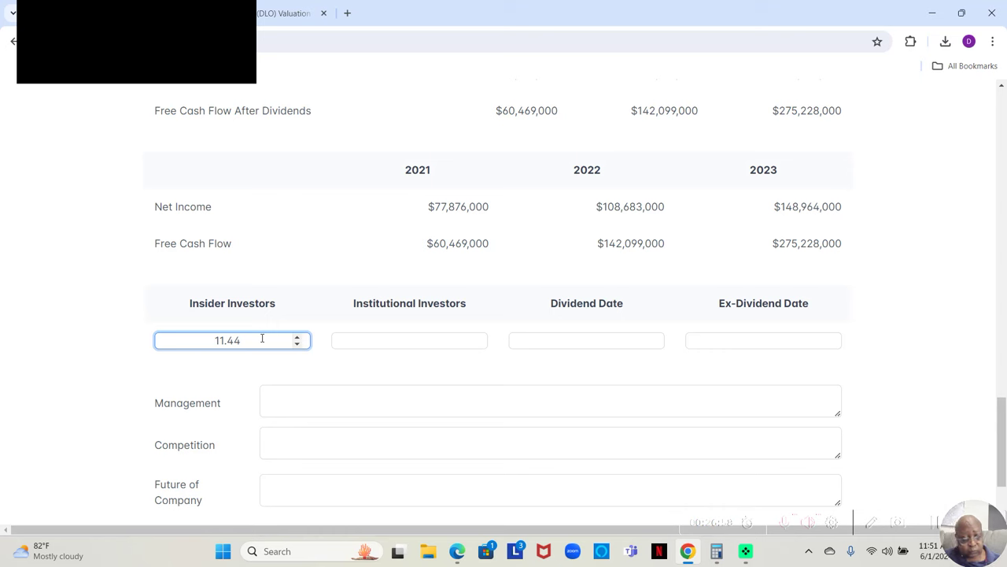
pyautogui.press('Tab')
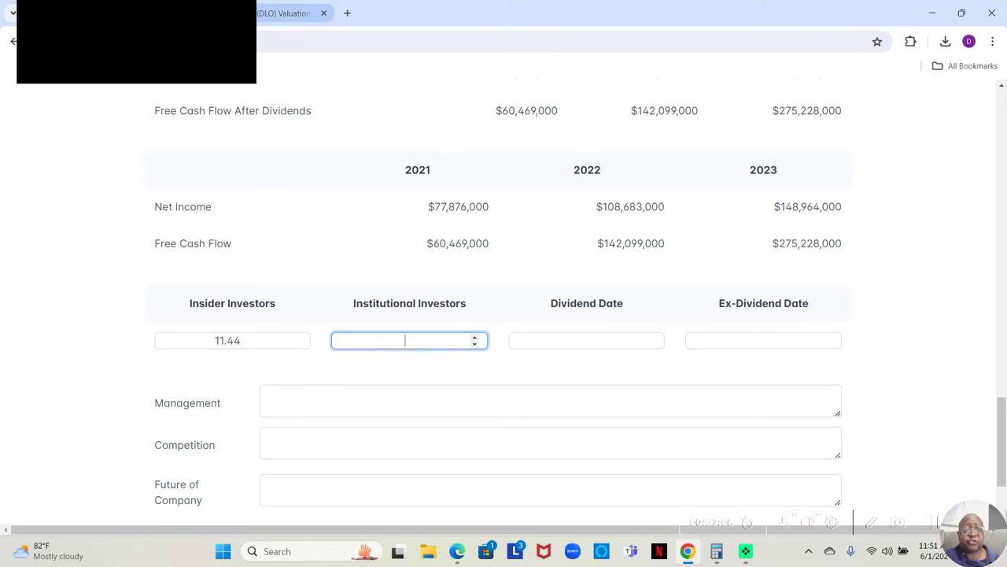
# Step: Recheck the institutional holding on Yahoo Finance, then enter 79.36 for Institutional Investors in Stock Sage
pyautogui.click(284, 13)
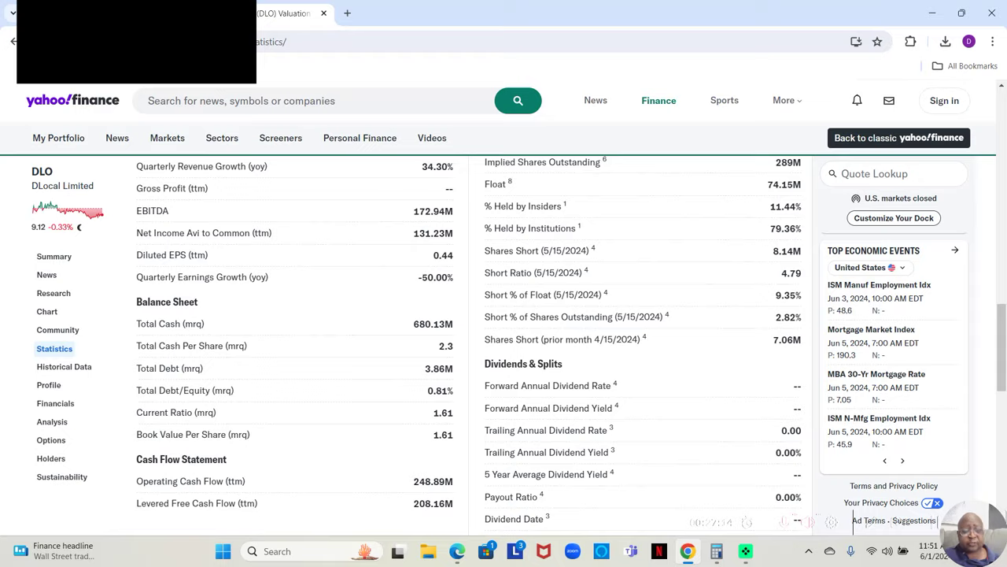
pyautogui.click(285, 14)
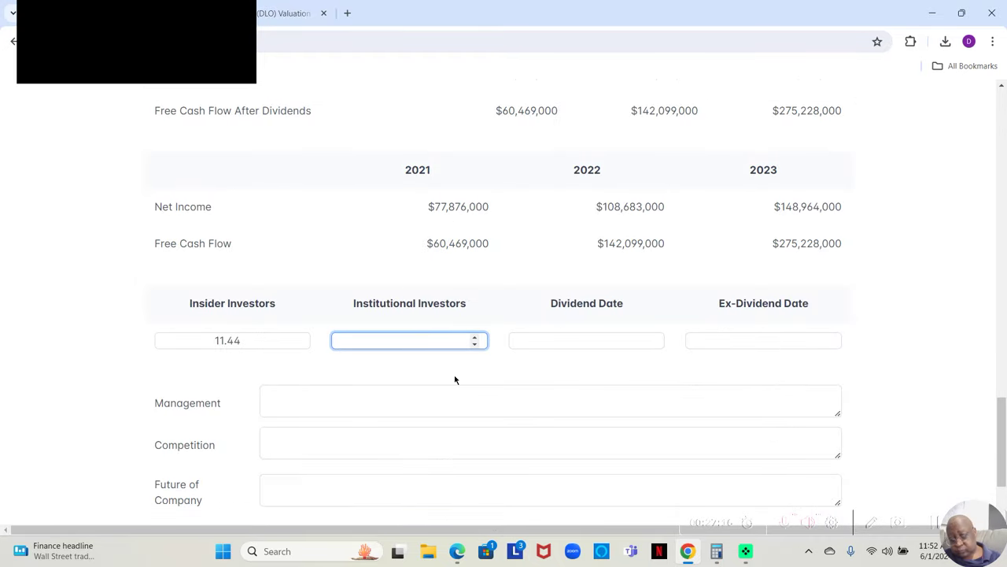
pyautogui.write('79.36')
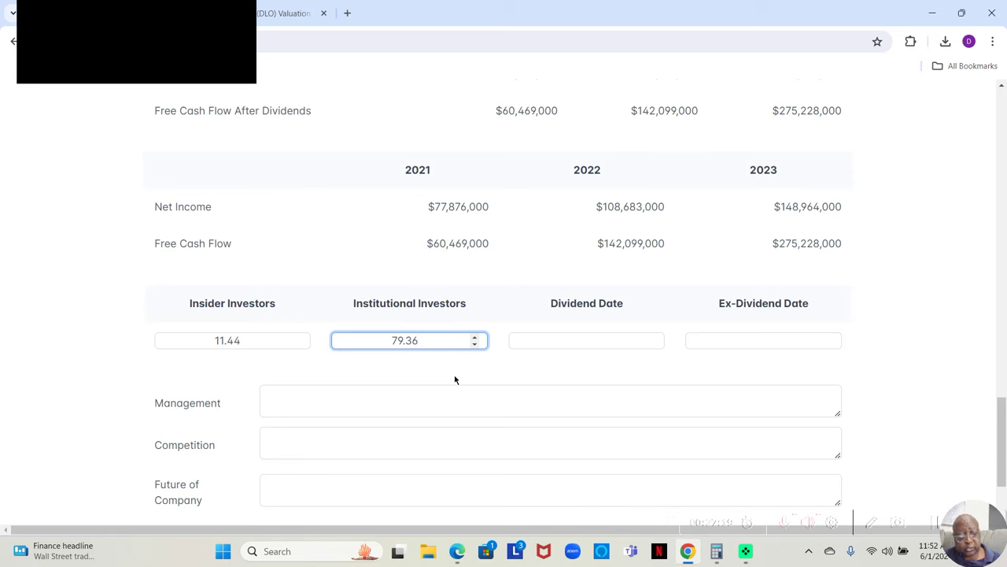
pyautogui.press('Tab')
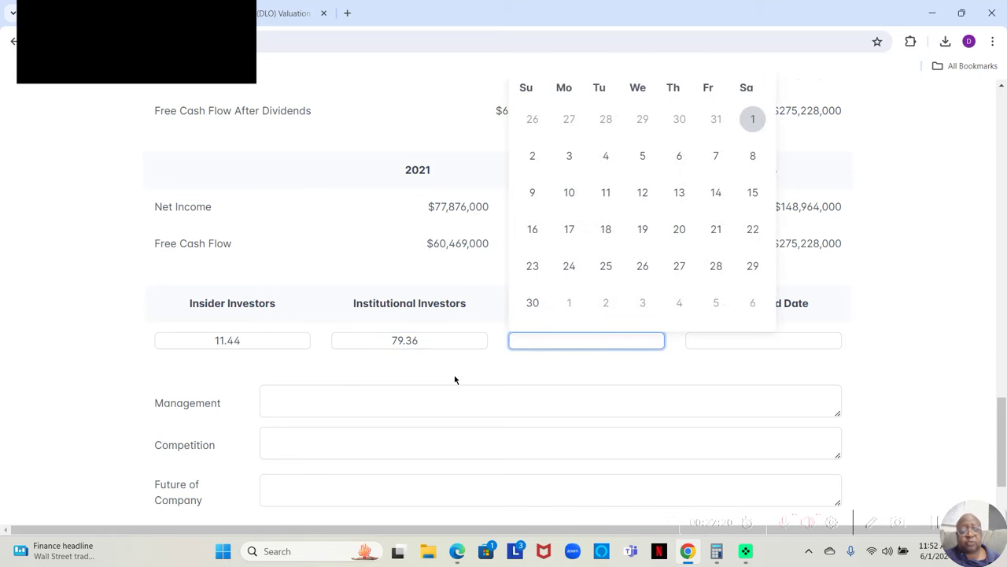
pyautogui.click(443, 283)
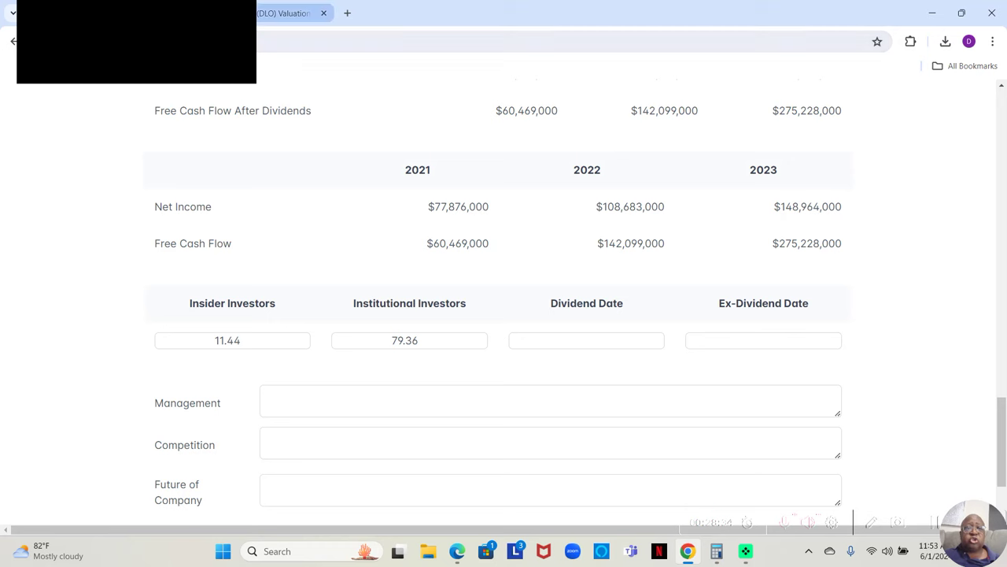
# Step: Look over DLocal's share statistics on Yahoo Finance again, then open the Dividend Date calendar in Stock Sage
pyautogui.click(284, 13)
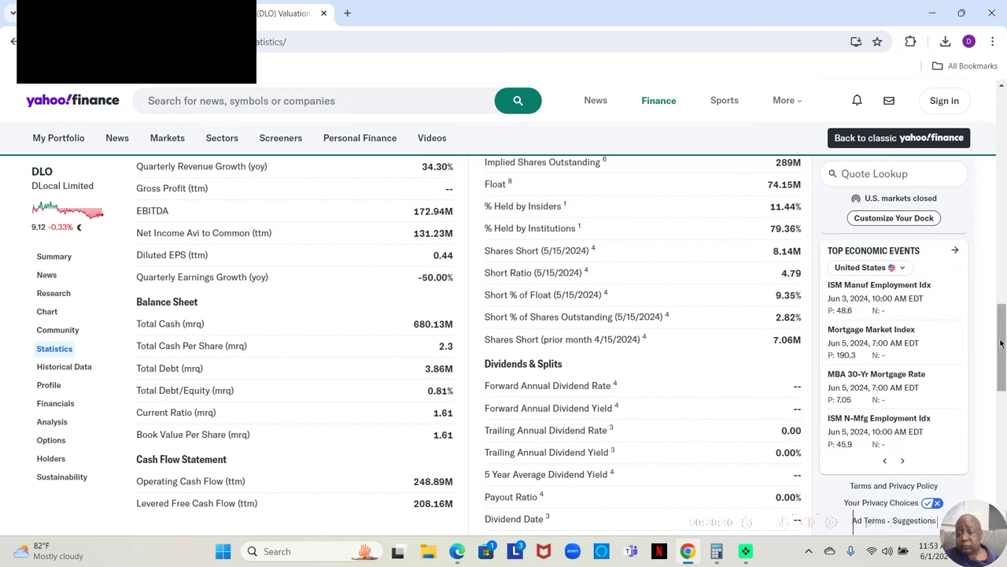
pyautogui.moveTo(1003, 343); pyautogui.dragTo(999, 332)
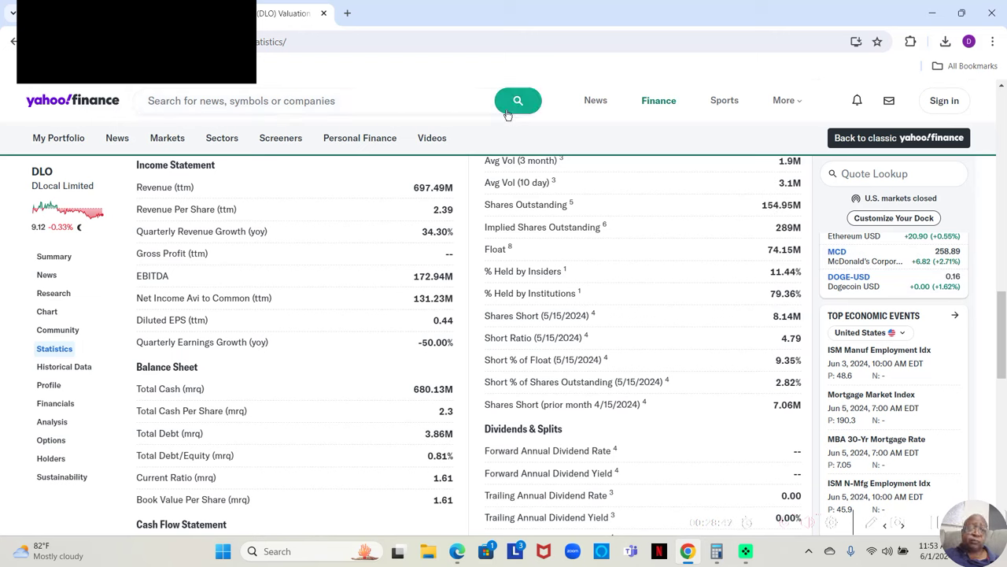
pyautogui.hotkey('ctrl', 'Tab')
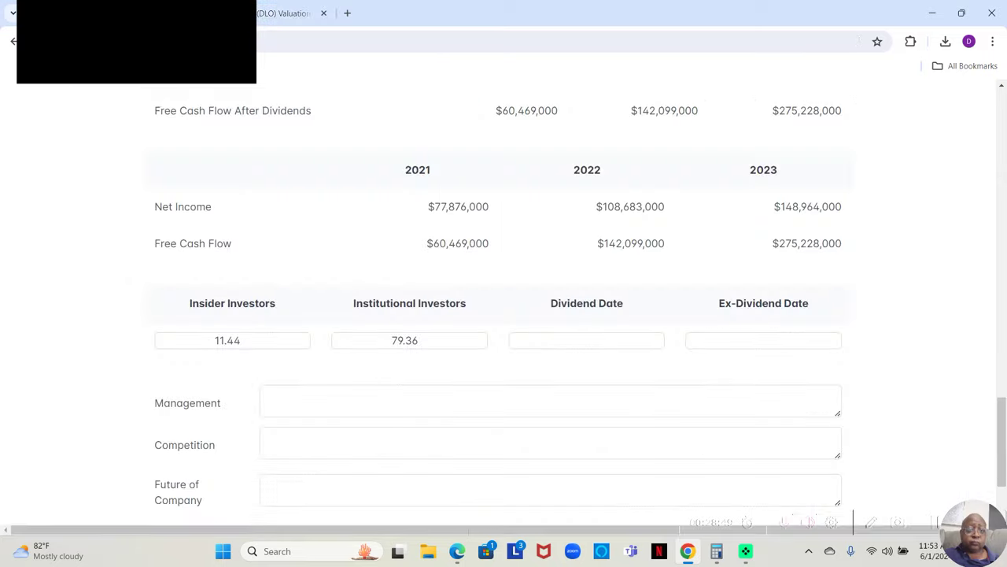
pyautogui.click(587, 339)
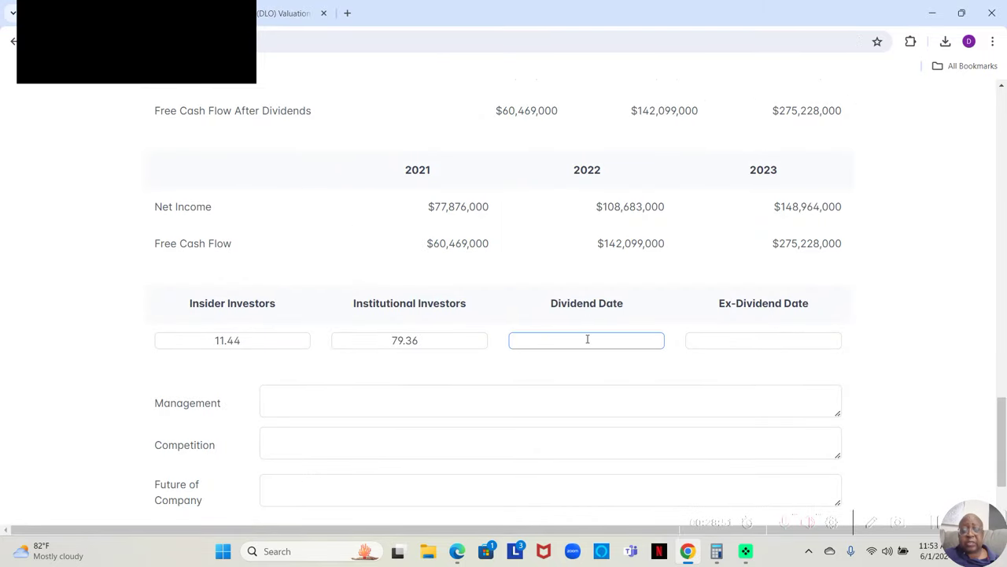
pyautogui.click(587, 339)
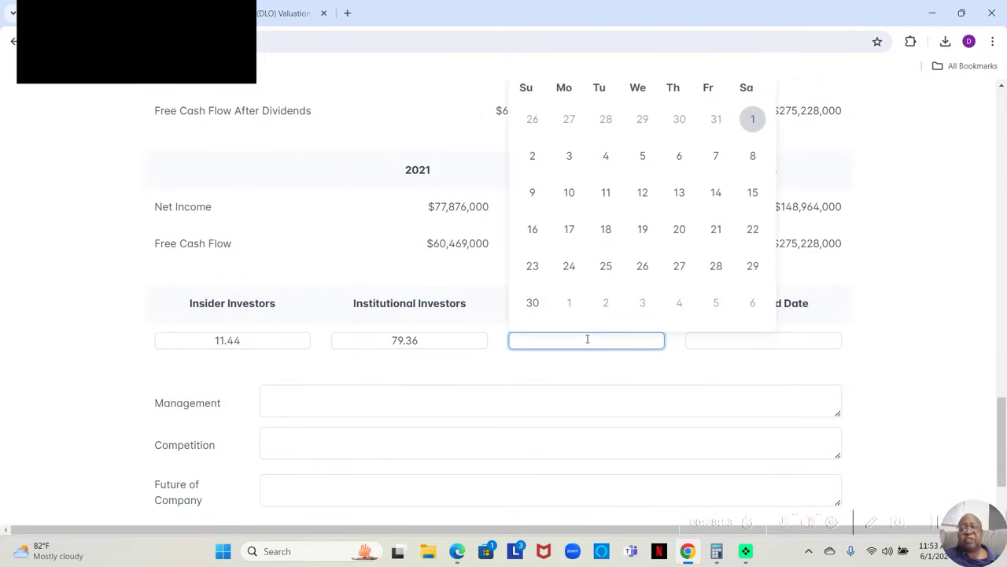
pyautogui.hotkey('alt', 'Tab')
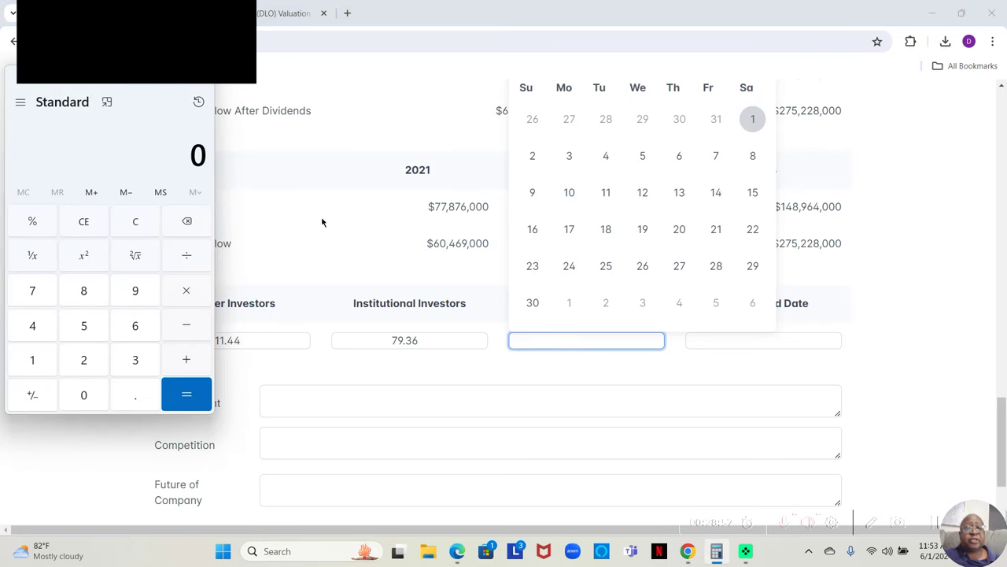
pyautogui.hotkey('alt', 'Tab')
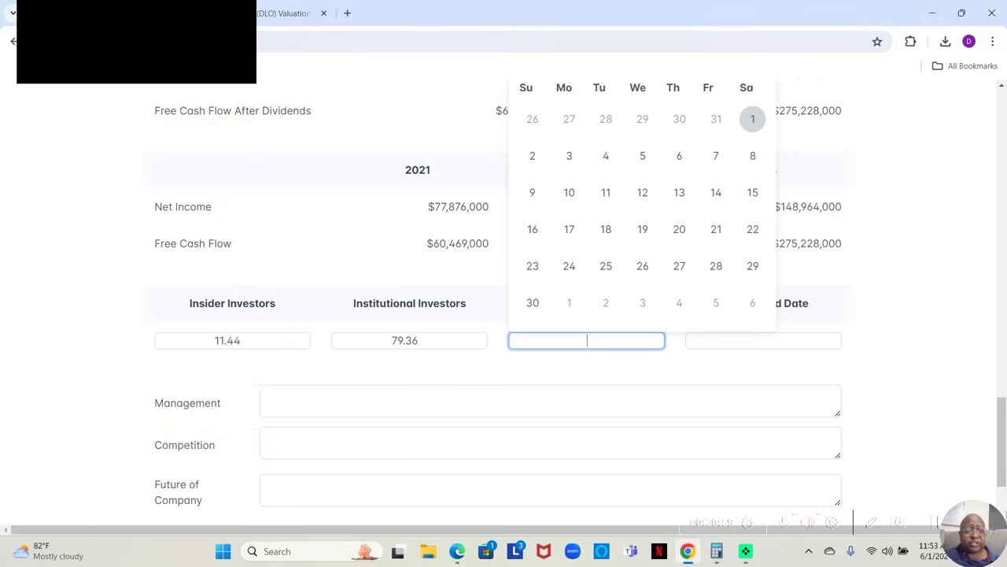
# Step: Check Yahoo Finance's DLocal summary and statistics for dividend and ex-dividend dates, then return to Stock Sage and close the date calendar
pyautogui.hotkey('ctrl', 'shift', 'Tab')
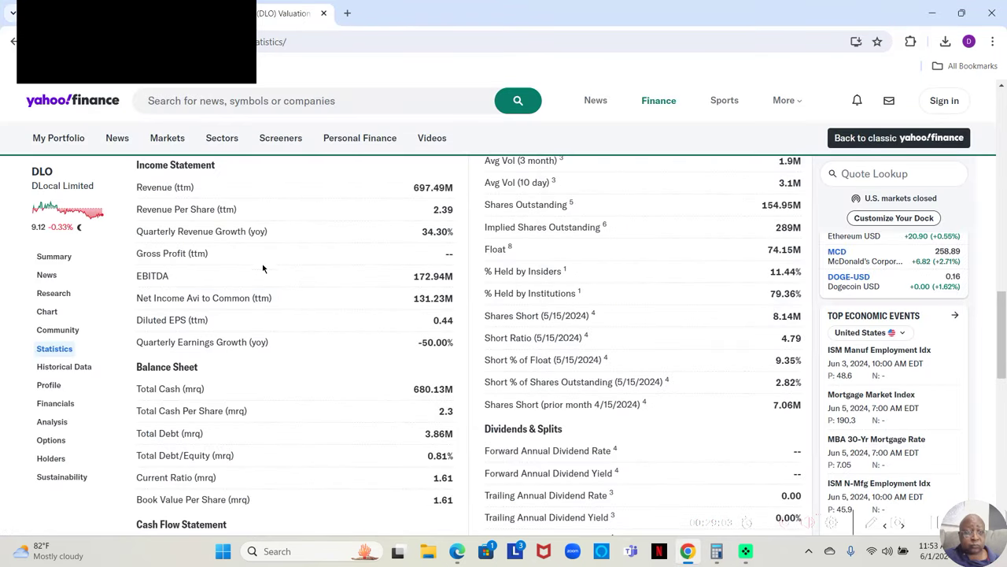
pyautogui.click(54, 257)
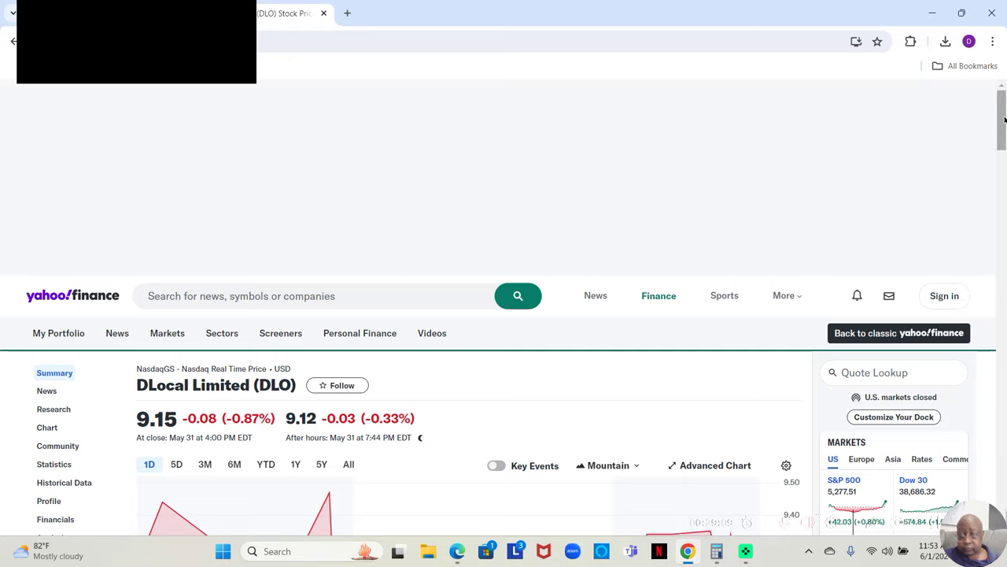
pyautogui.scroll(-4, 1003, 162)
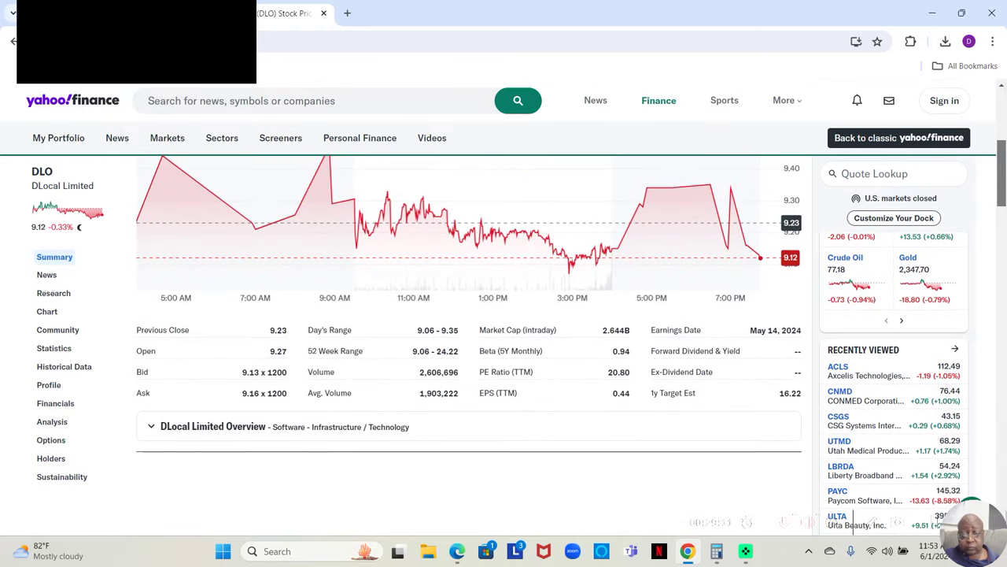
pyautogui.moveTo(1004, 161); pyautogui.dragTo(1004, 160)
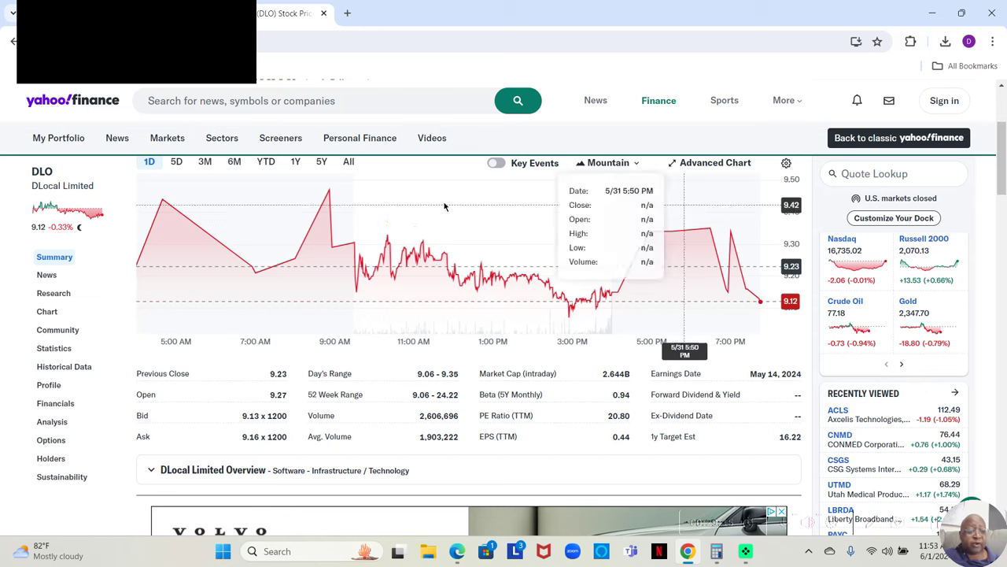
pyautogui.click(65, 347)
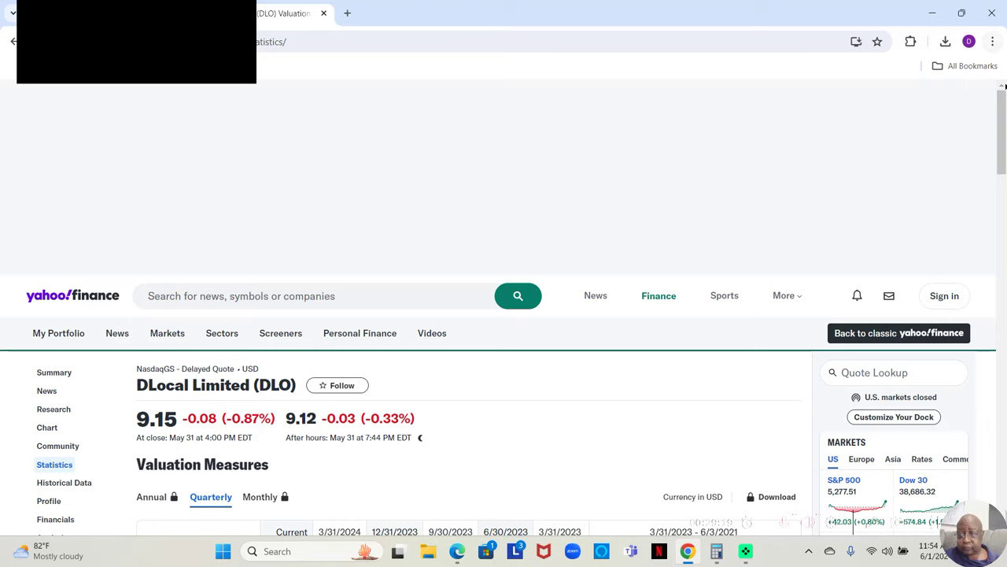
pyautogui.moveTo(1004, 115); pyautogui.dragTo(1004, 348)
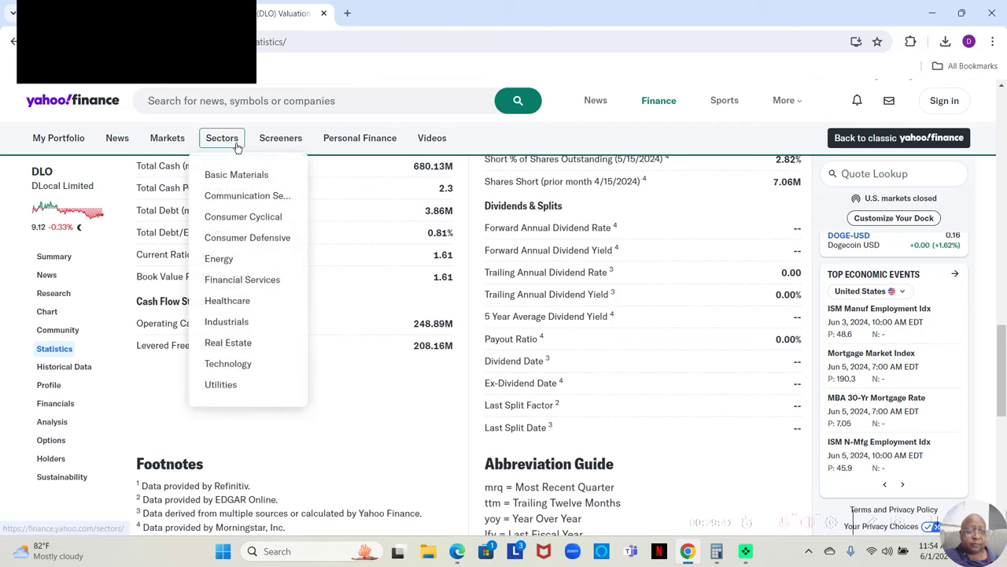
pyautogui.hotkey('alt', 'Tab')
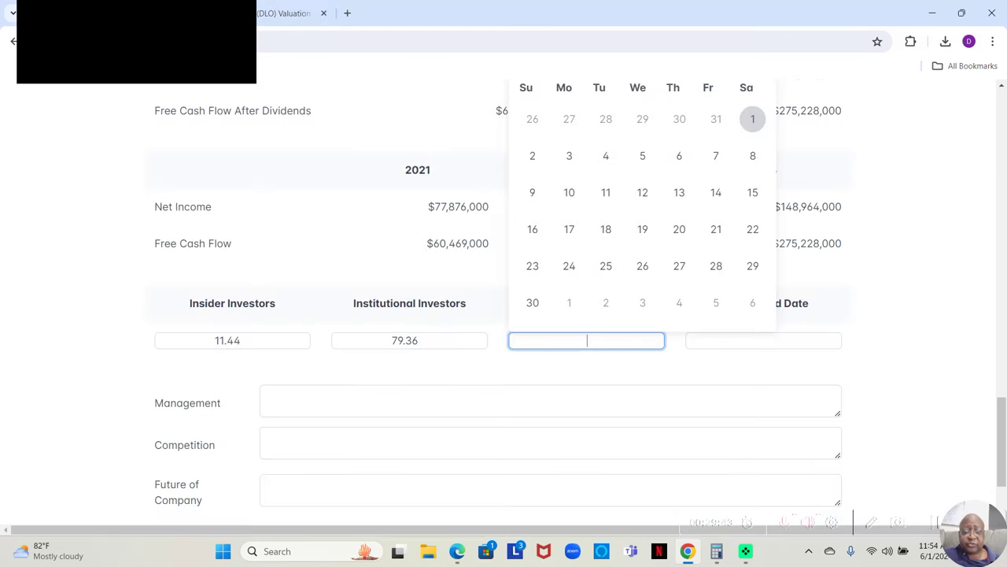
pyautogui.click(367, 286)
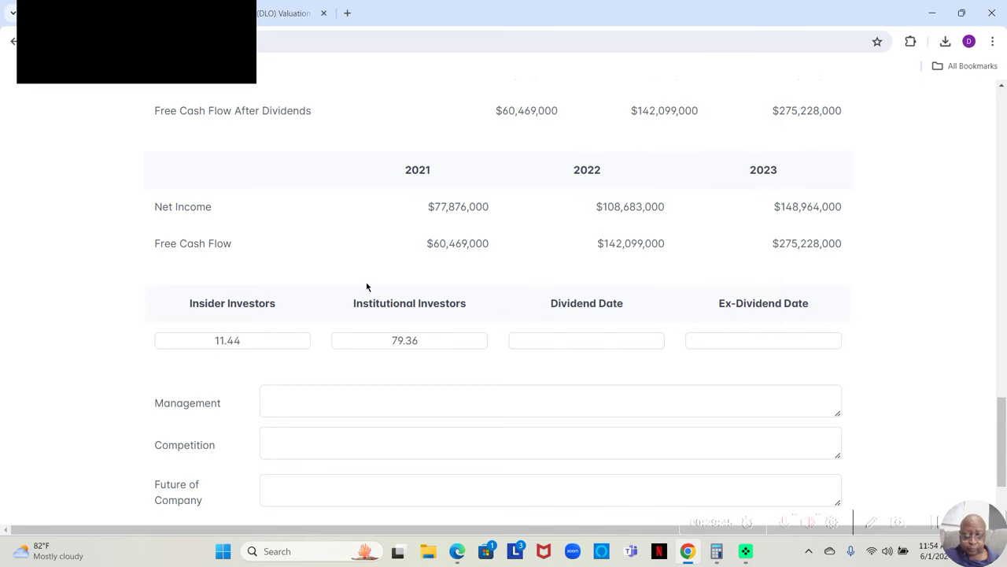
# Step: Go through the Management and Competition note fields for DLocal, ending in the Management field
pyautogui.click(394, 391)
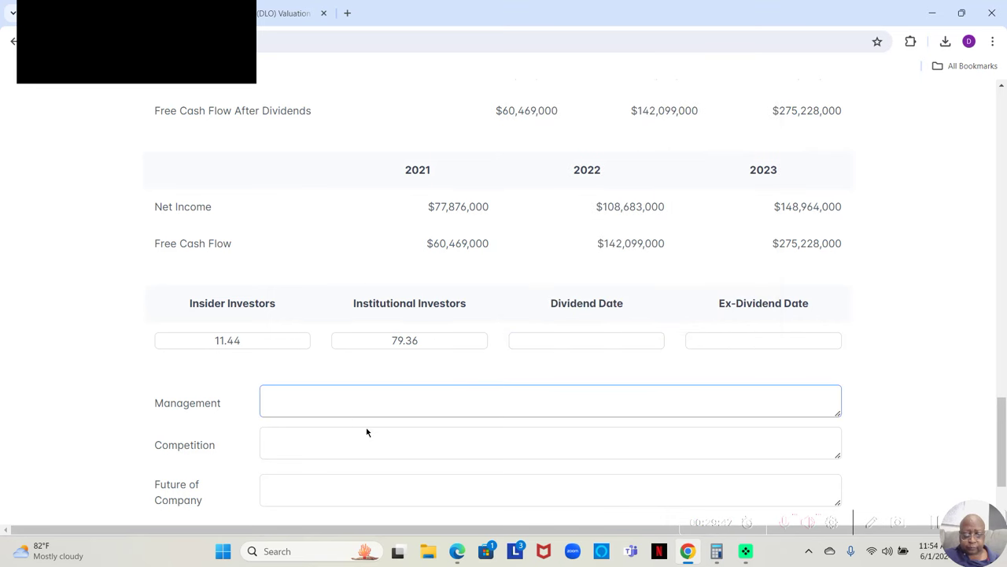
pyautogui.click(411, 445)
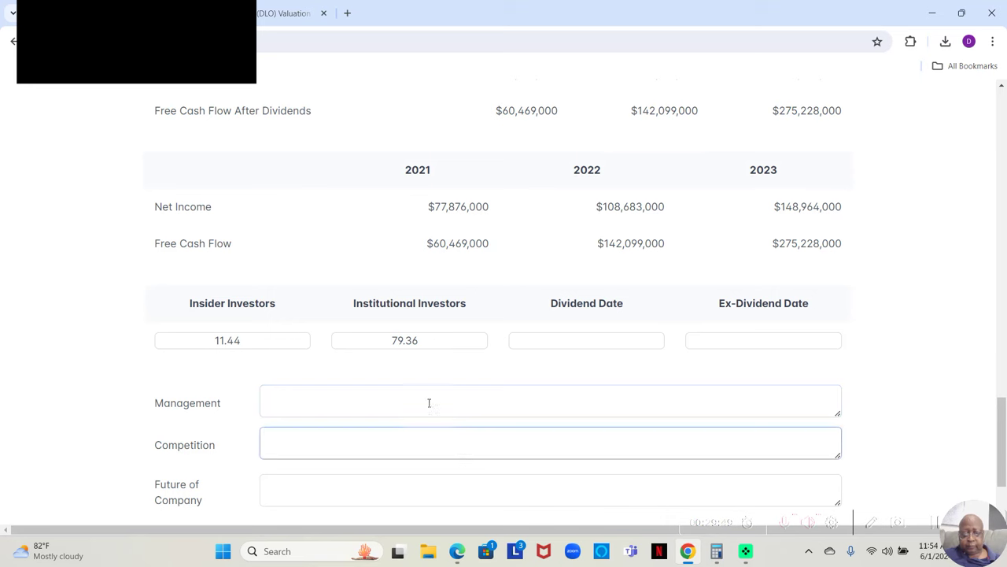
pyautogui.click(393, 393)
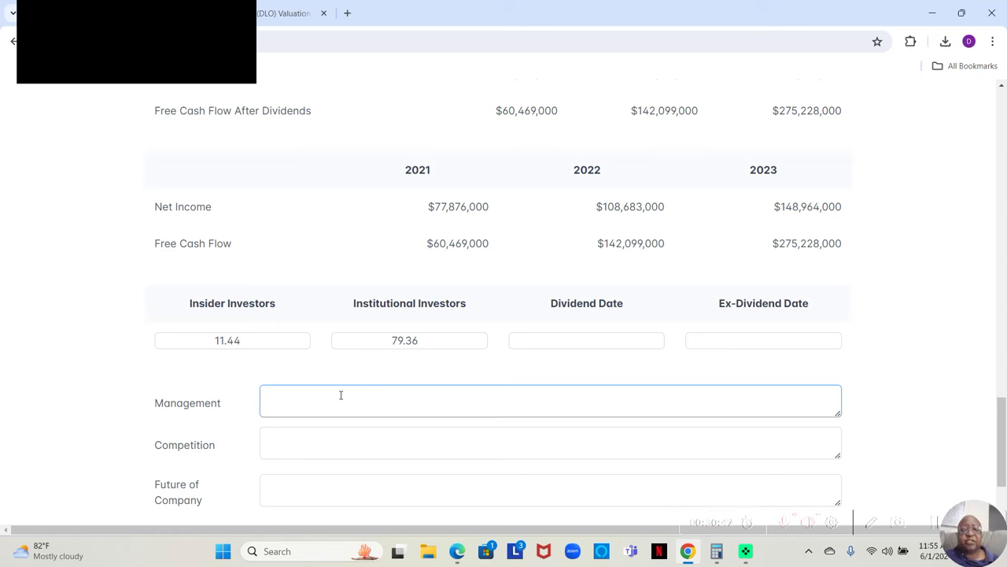
# Step: Go through the Competition and Future of Company note fields for DLocal, returning to the Management field
pyautogui.click(293, 447)
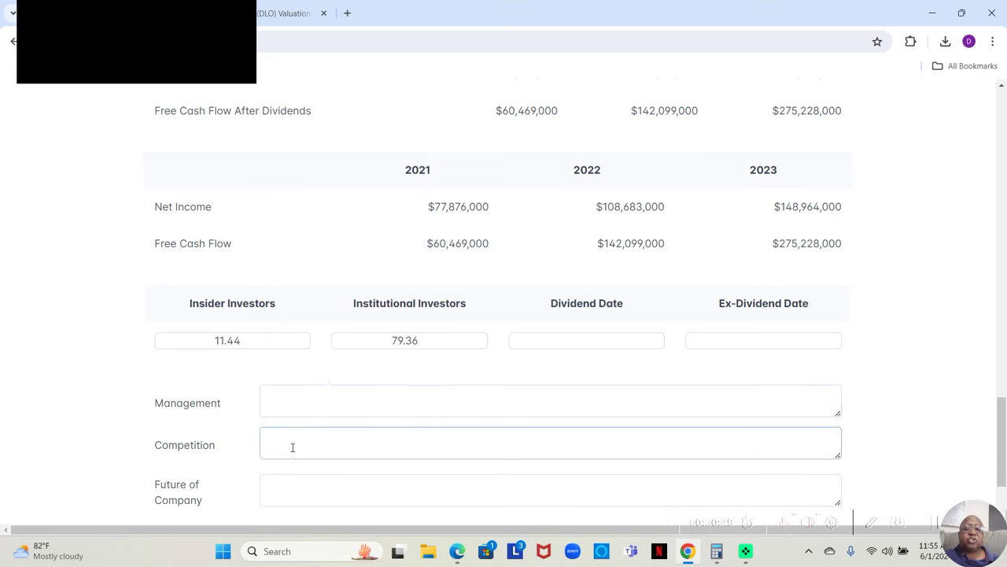
pyautogui.click(309, 488)
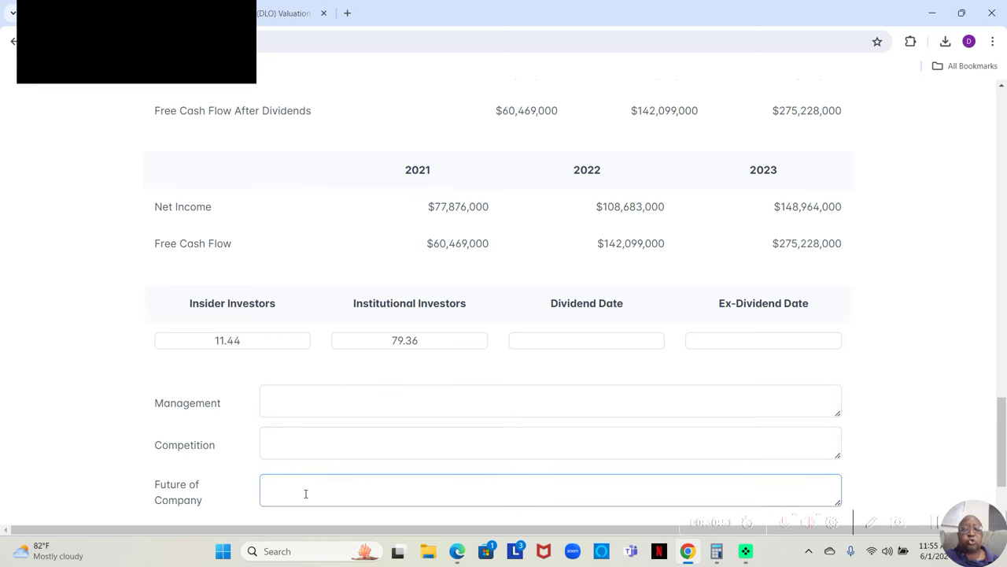
pyautogui.click(285, 442)
pyautogui.click(282, 405)
pyautogui.click(283, 403)
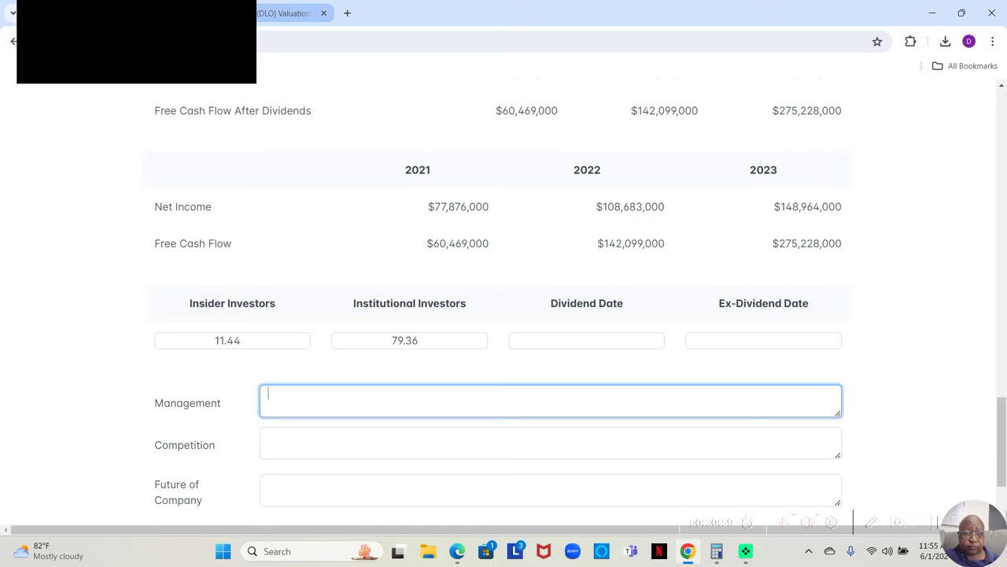
# Step: Switch to Yahoo Finance and review the key executives in DLocal's company profile, then return to the Management field in Stock Sage
pyautogui.click(287, 14)
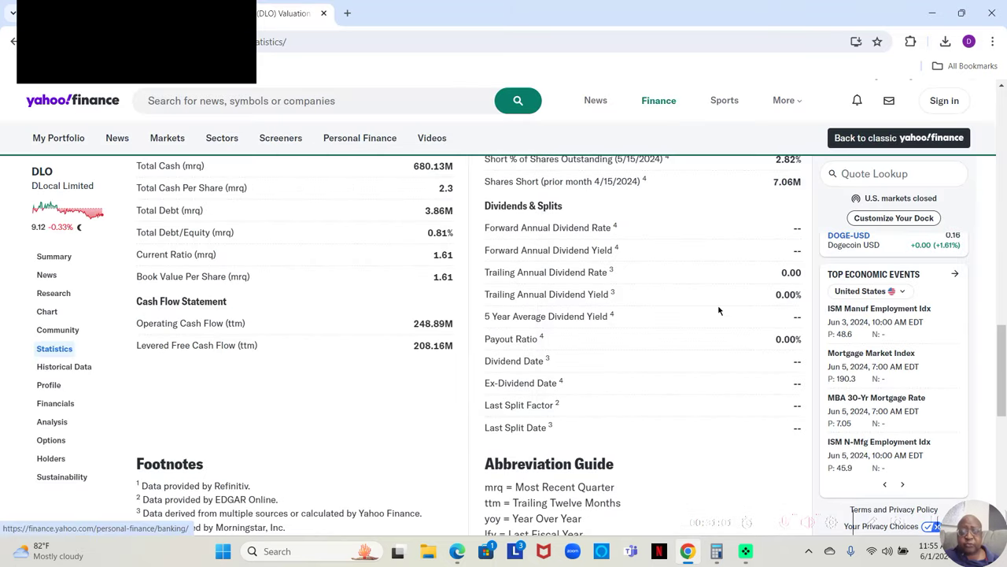
pyautogui.click(49, 385)
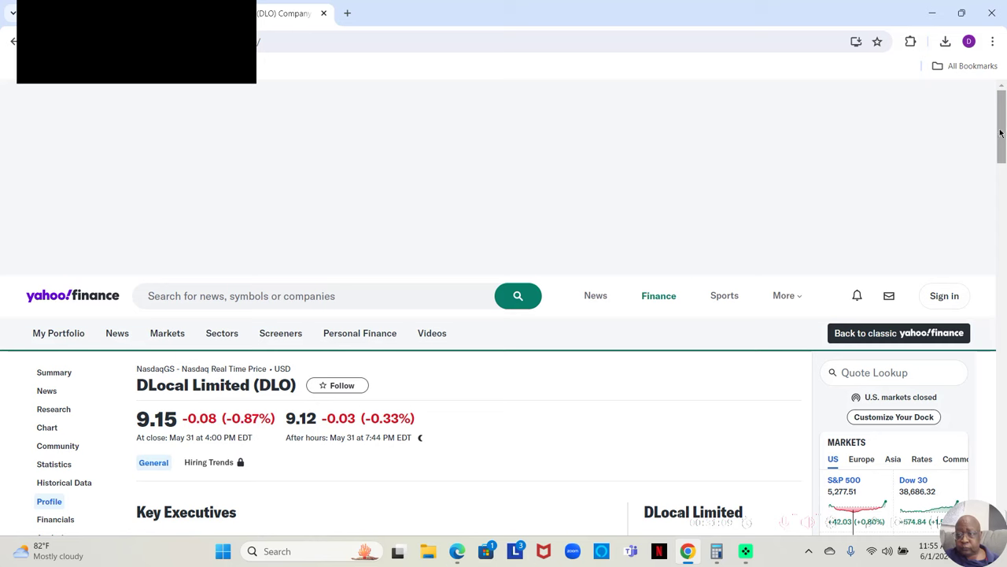
pyautogui.moveTo(1001, 132); pyautogui.dragTo(1004, 181)
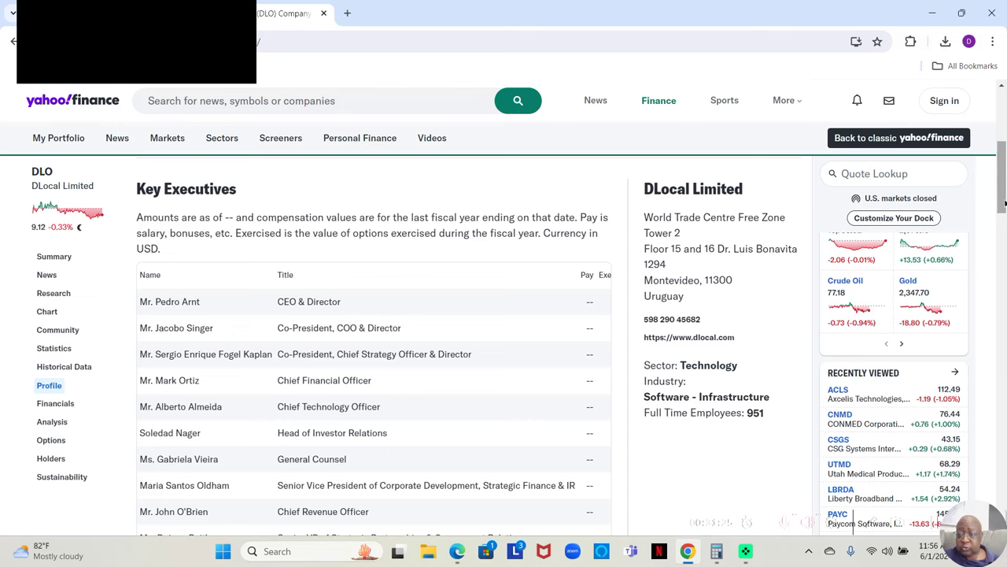
pyautogui.moveTo(1002, 185)
pyautogui.mouseDown()
pyautogui.moveTo(1004, 200)
pyautogui.moveTo(1005, 190)
pyautogui.mouseUp()
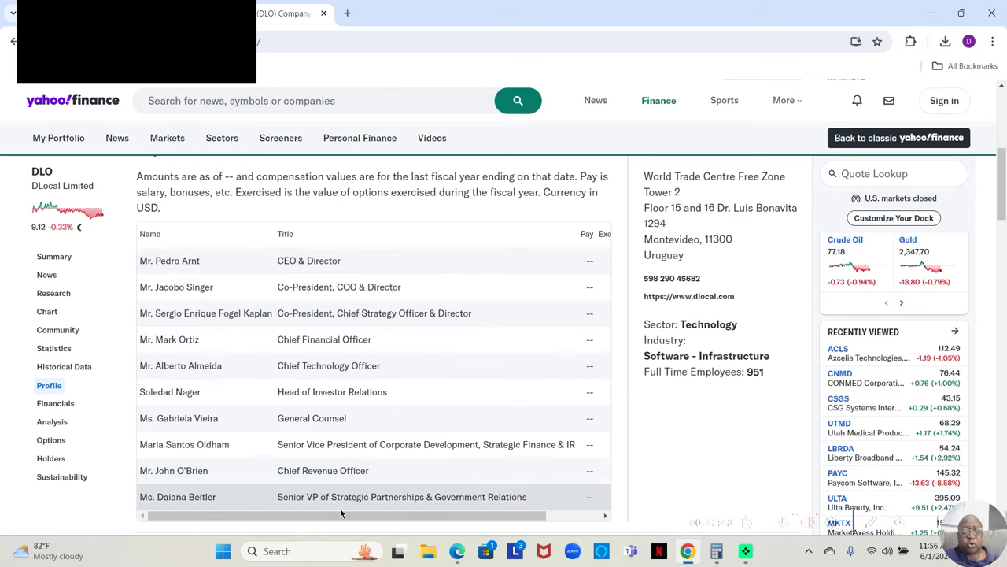
pyautogui.moveTo(342, 521)
pyautogui.mouseDown()
pyautogui.moveTo(420, 531)
pyautogui.moveTo(324, 519)
pyautogui.mouseUp()
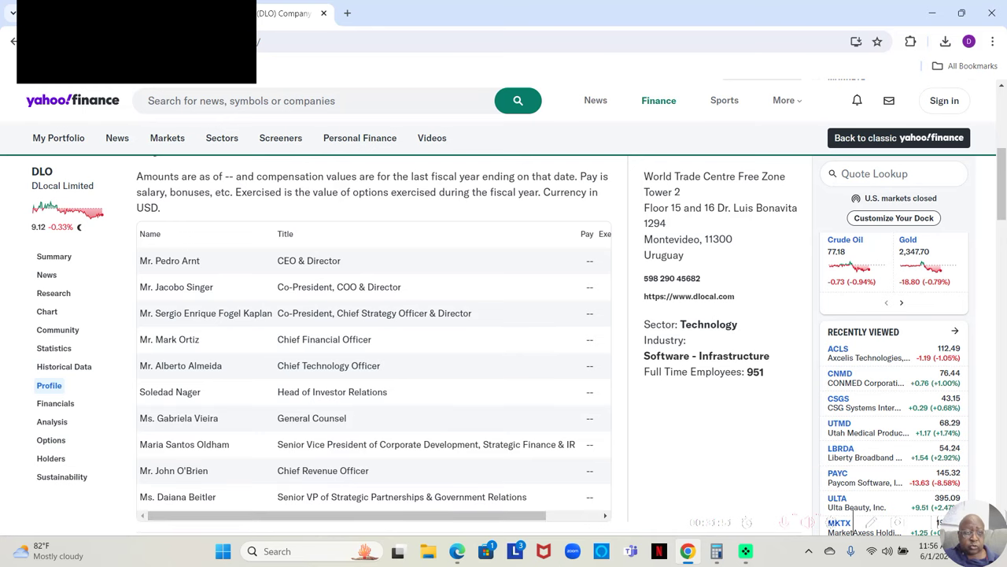
pyautogui.hotkey('alt', 'Tab')
pyautogui.click(256, 404)
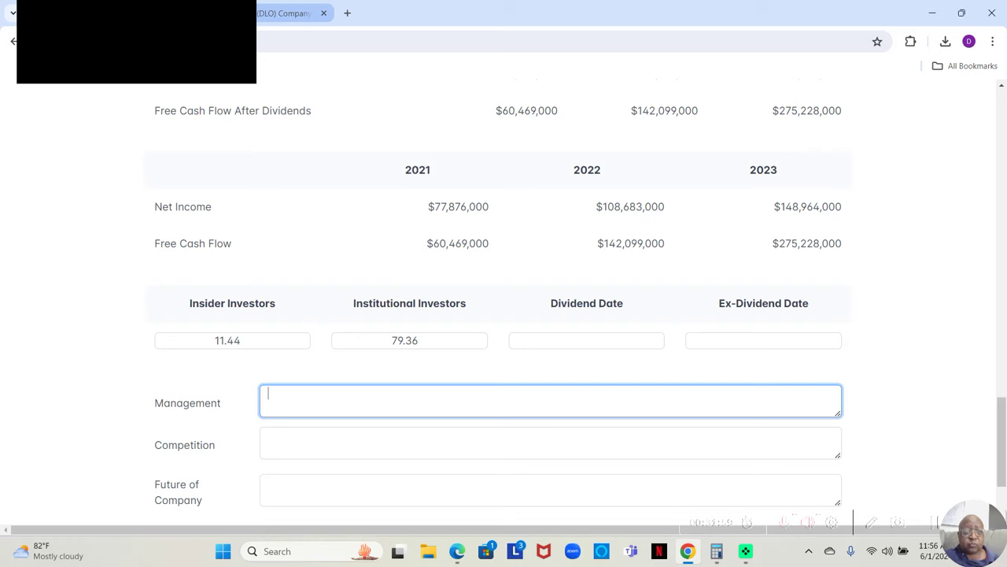
# Step: Recheck the key executives and company details in DLocal's Yahoo Finance profile, then switch back to Stock Sage
pyautogui.click(285, 13)
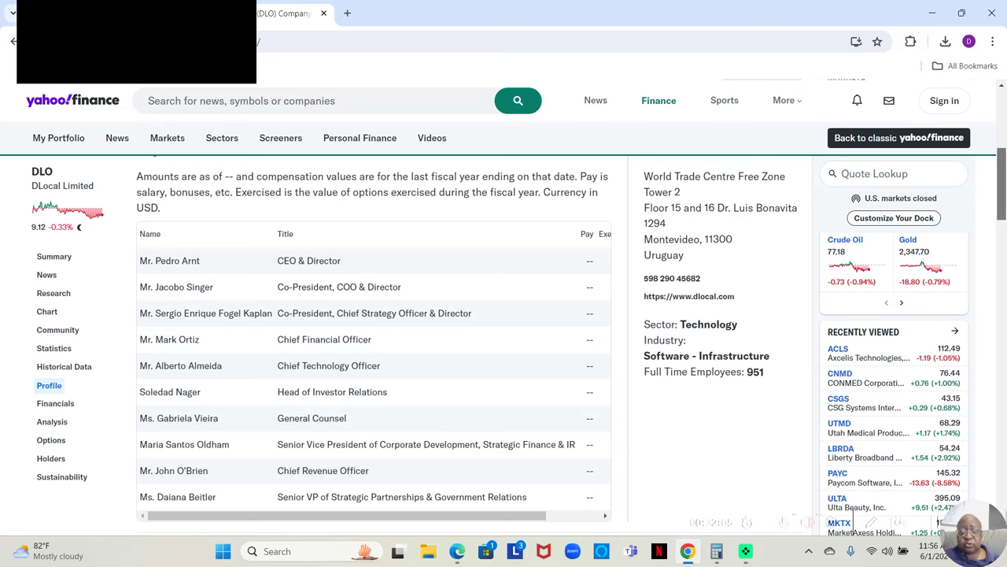
pyautogui.moveTo(1001, 185); pyautogui.dragTo(1002, 186)
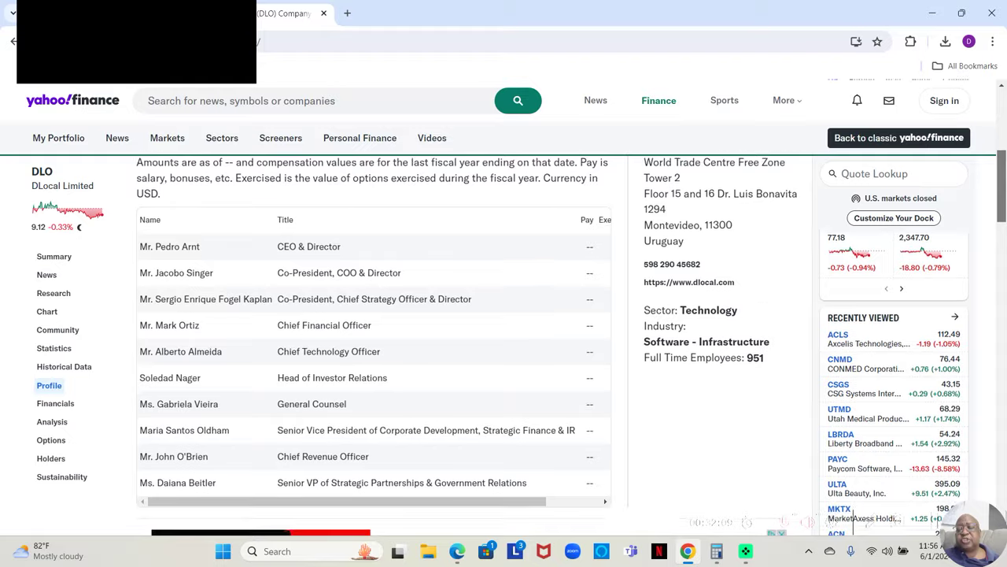
pyautogui.moveTo(1004, 164); pyautogui.dragTo(1004, 156)
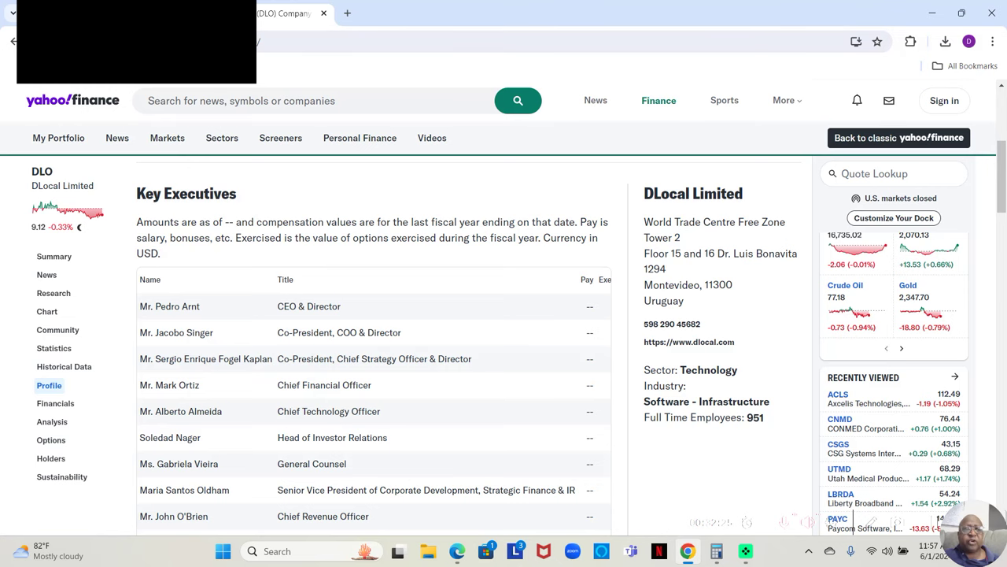
pyautogui.hotkey('ctrl', 'Tab')
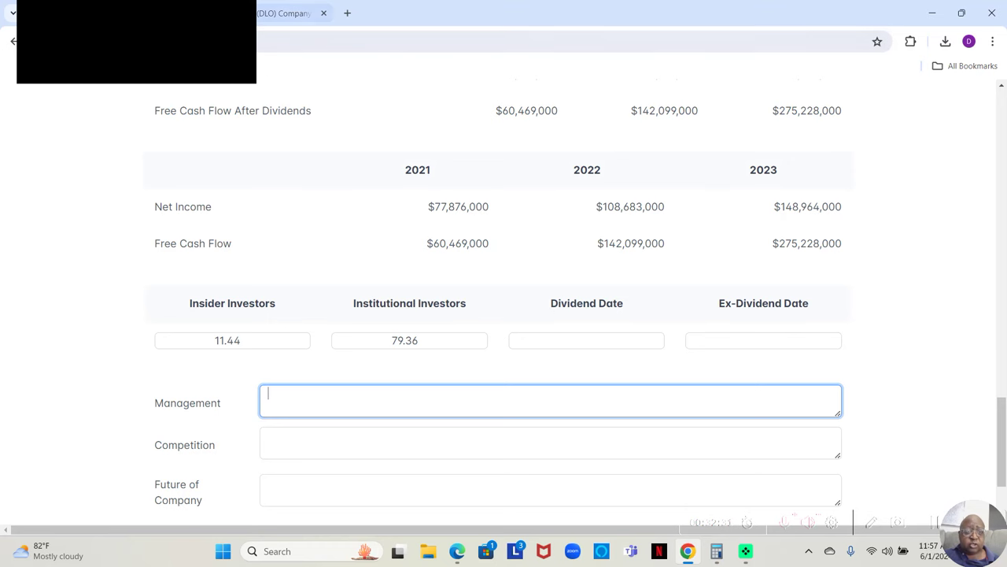
pyautogui.click(290, 12)
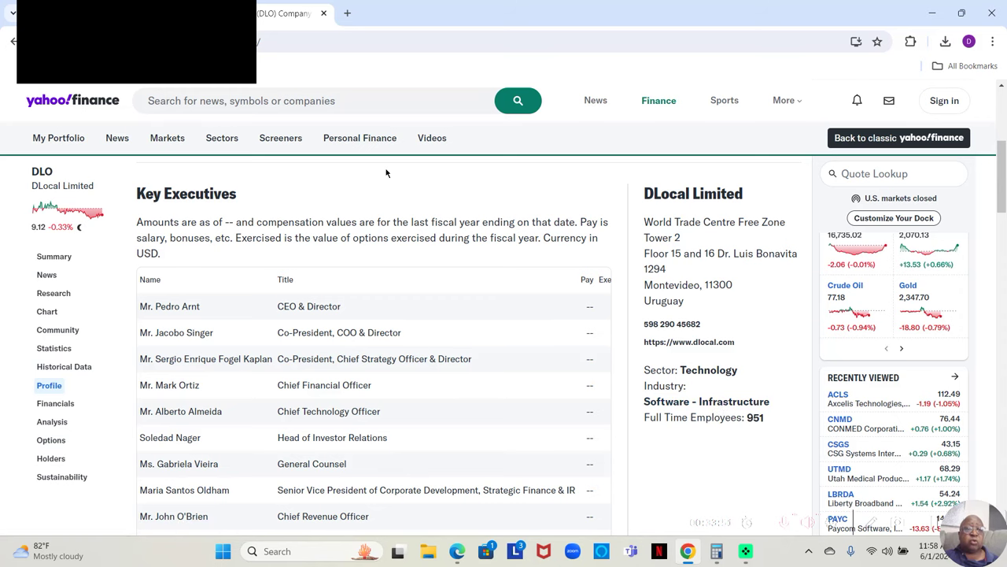
pyautogui.hotkey('ctrl', 'shift', 'Tab')
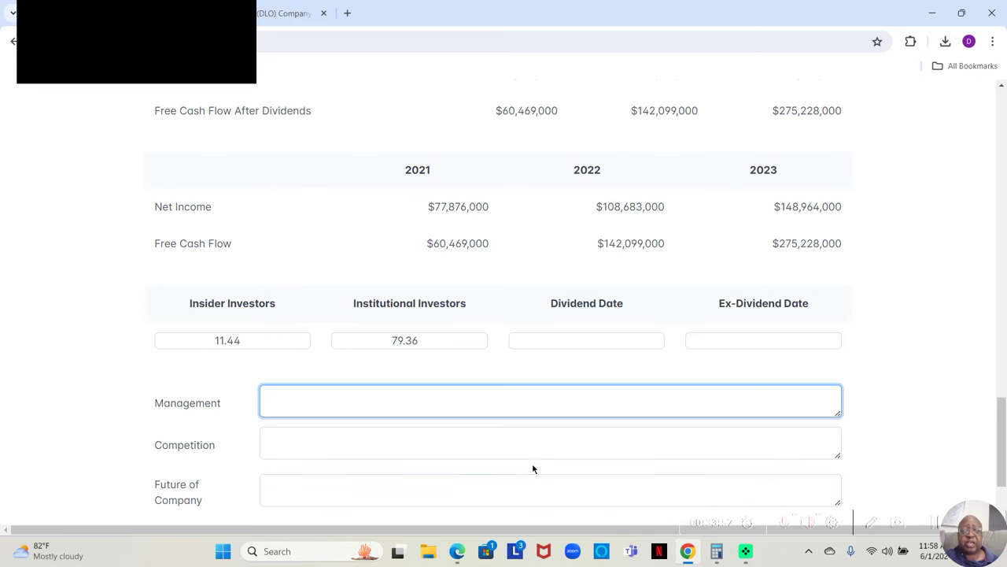
# Step: Visit the Future of Company note field, then go back to the DLO company description and projections at the start of the report
pyautogui.click(418, 486)
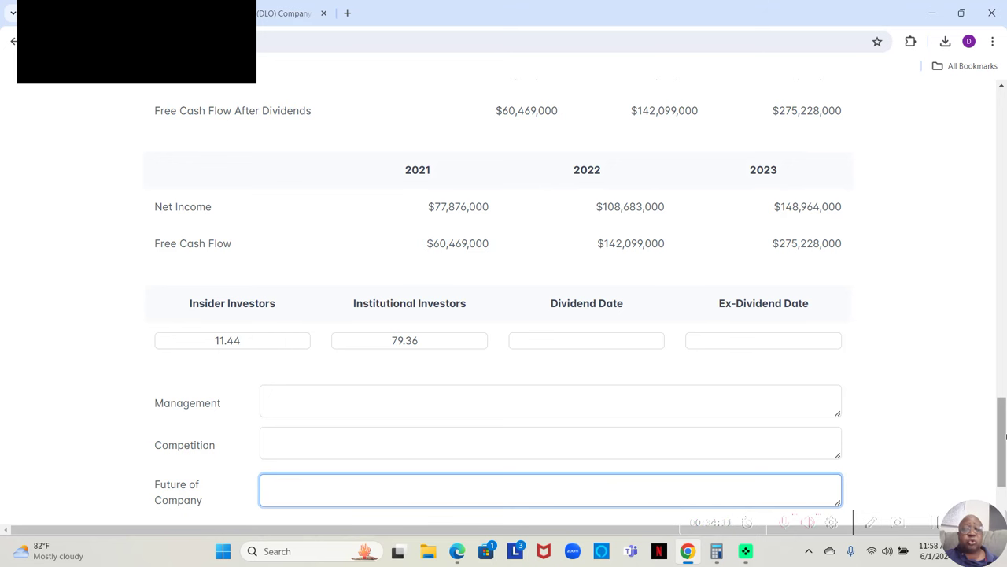
pyautogui.moveTo(1005, 435); pyautogui.dragTo(964, 96)
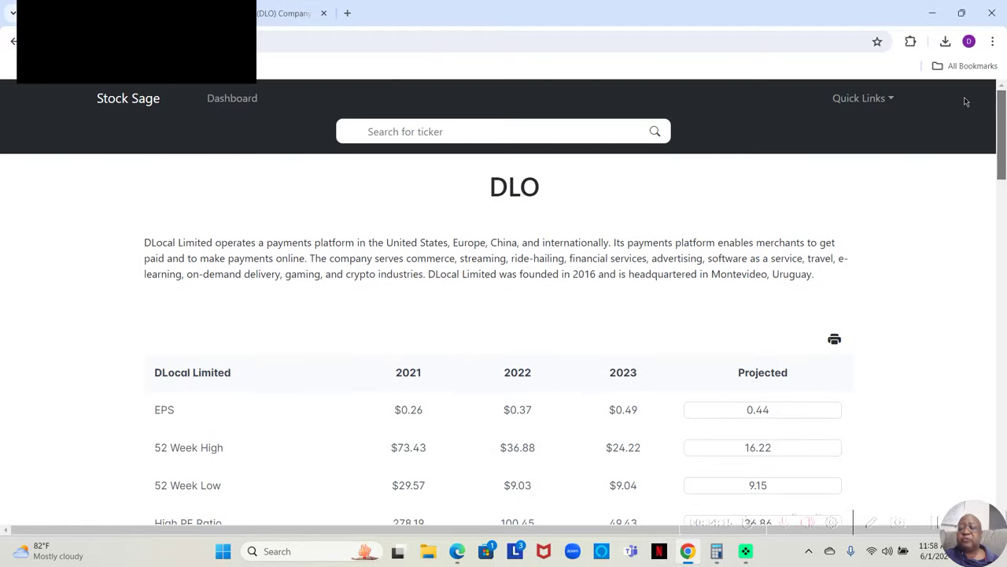